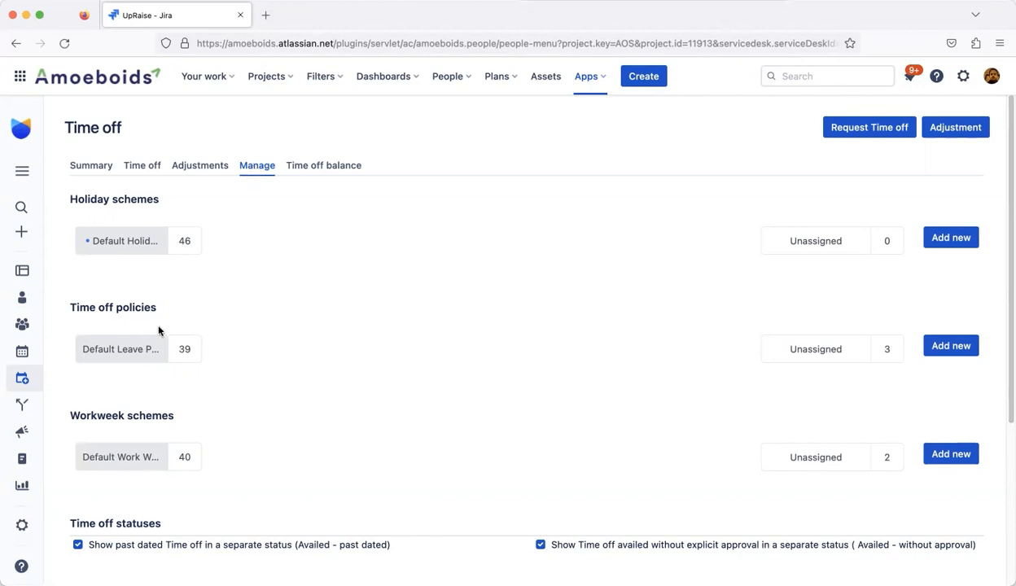
Start a new time off policy named "EU leave policy" with the description "This leave policy is applicable to all users from our EU offices.".
triple_click(90, 309)
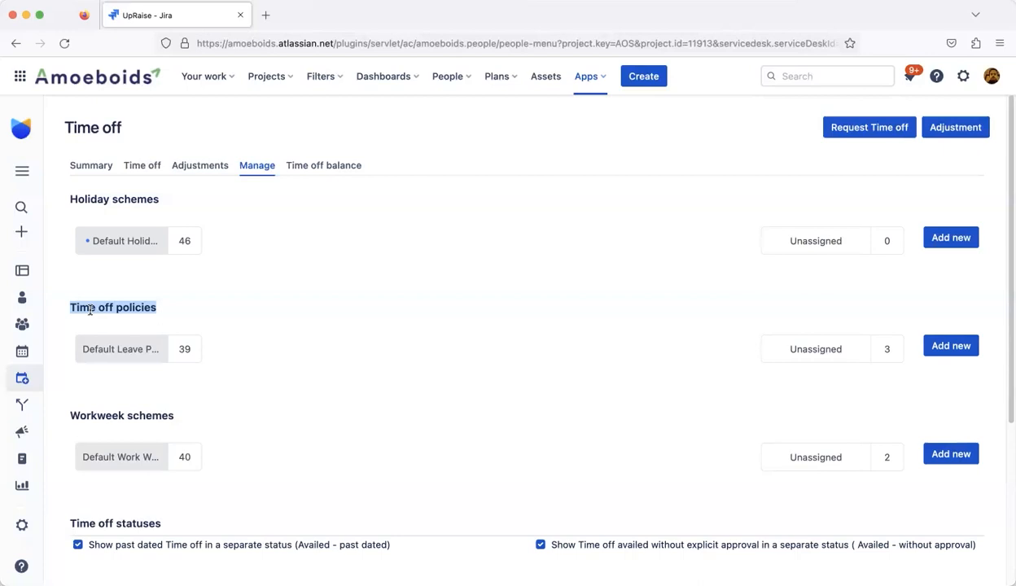
click(100, 312)
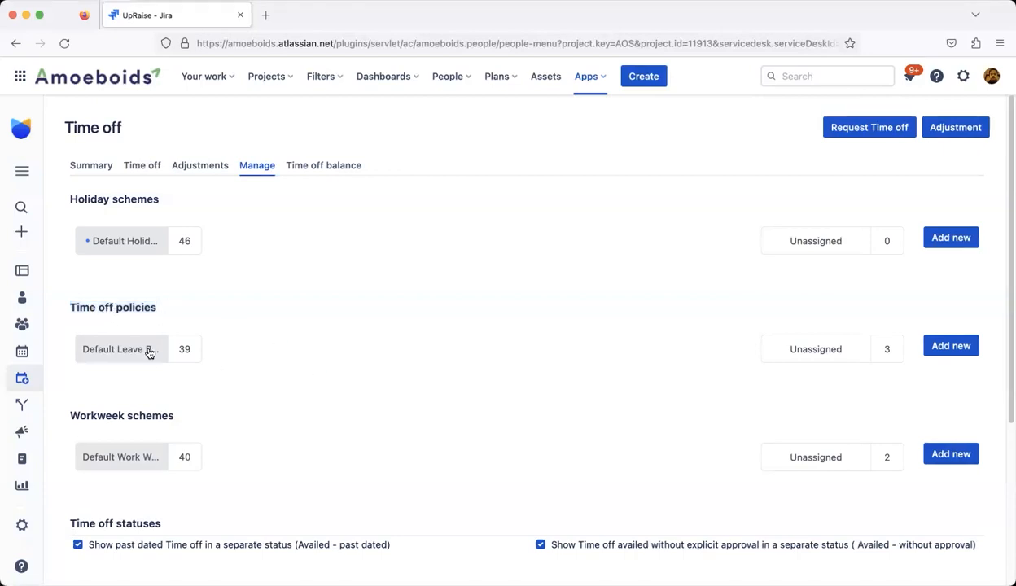
triple_click(109, 306)
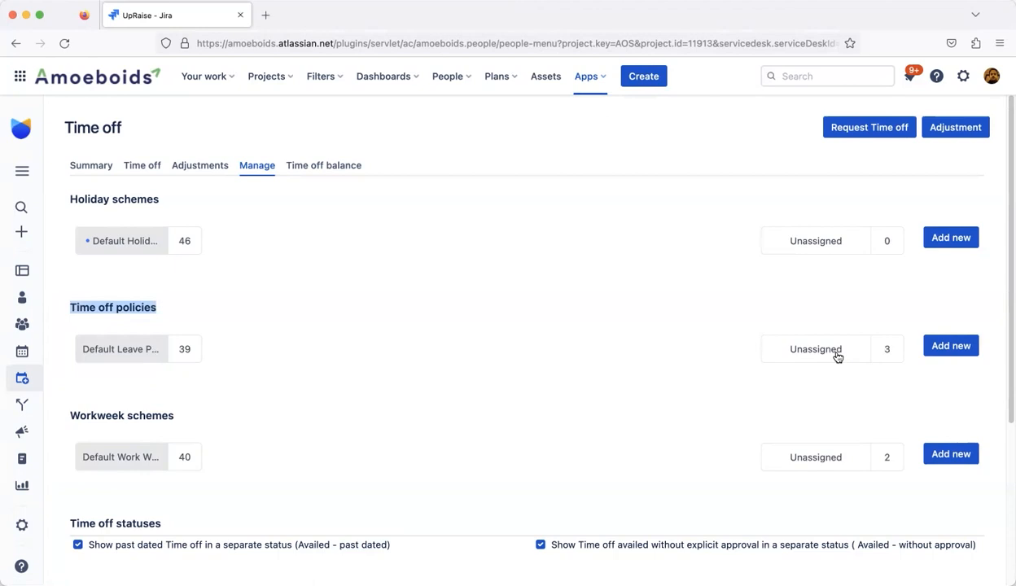
click(964, 350)
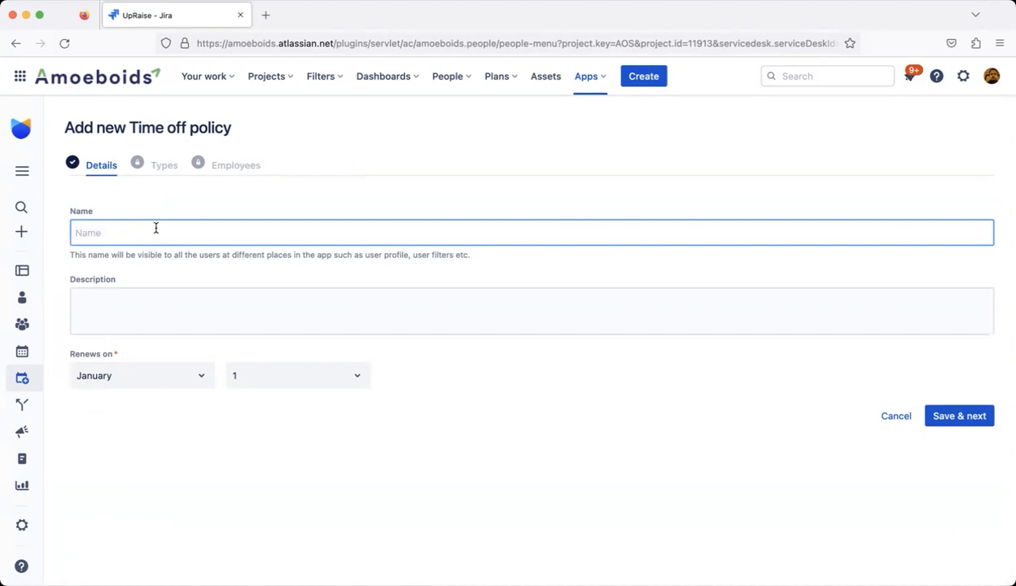
text(EU leave policy)
click(123, 313)
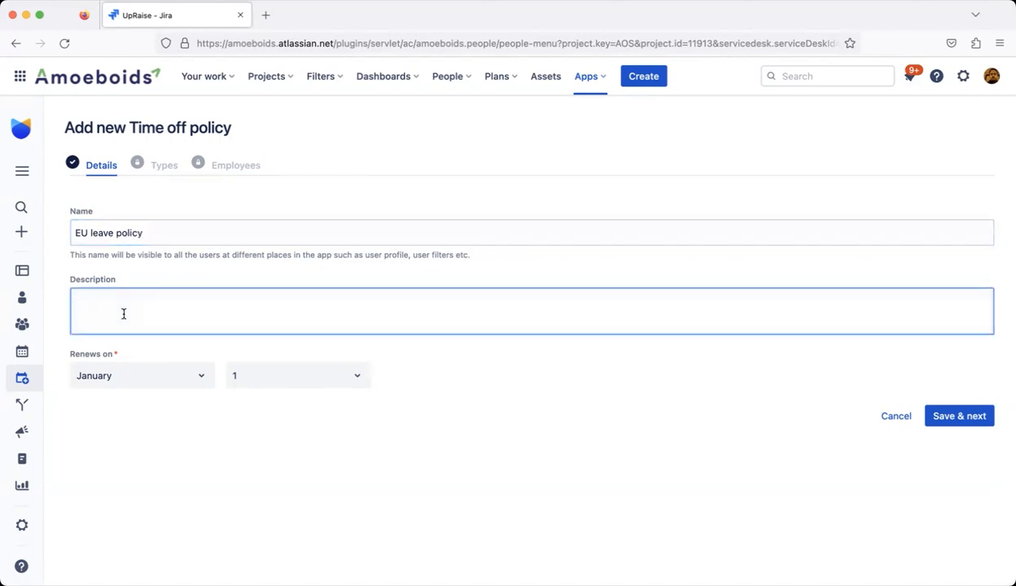
text(This leave)
text(policy is applicable to all users from our EU offices.)
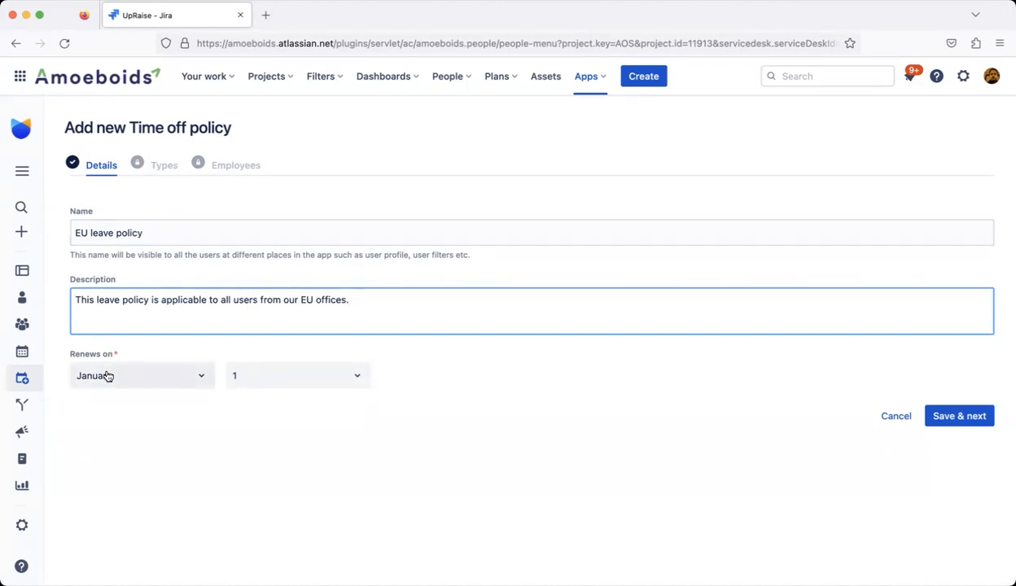
Set the policy's renewal month to April and save the policy details.
triple_click(106, 354)
click(152, 446)
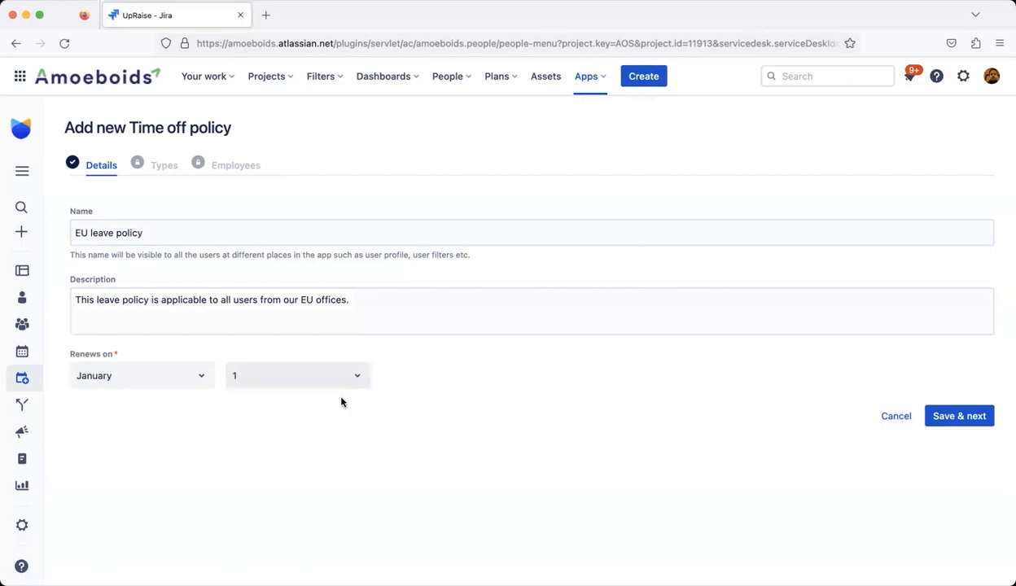
click(119, 374)
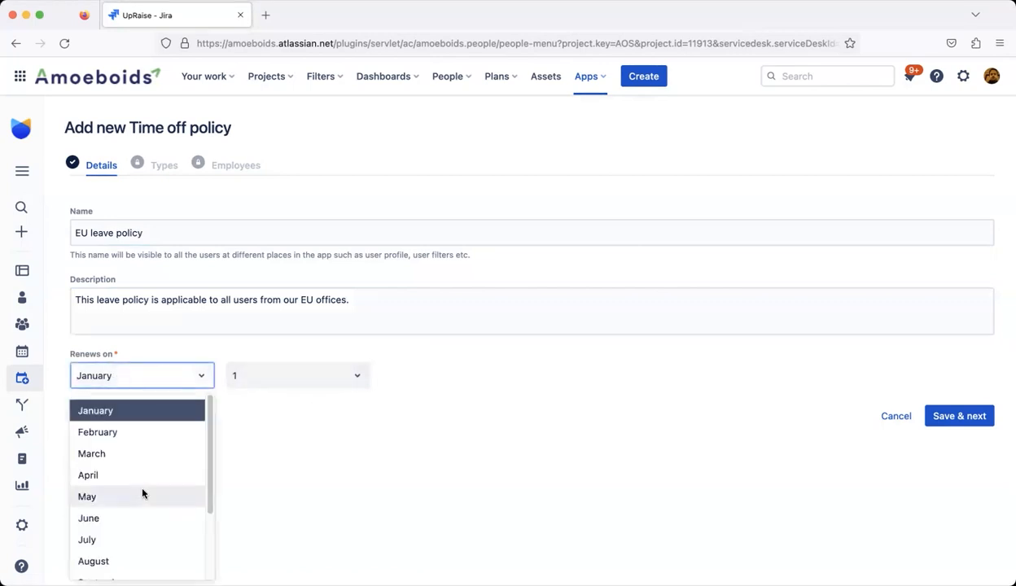
scroll(140, 484, down, 3)
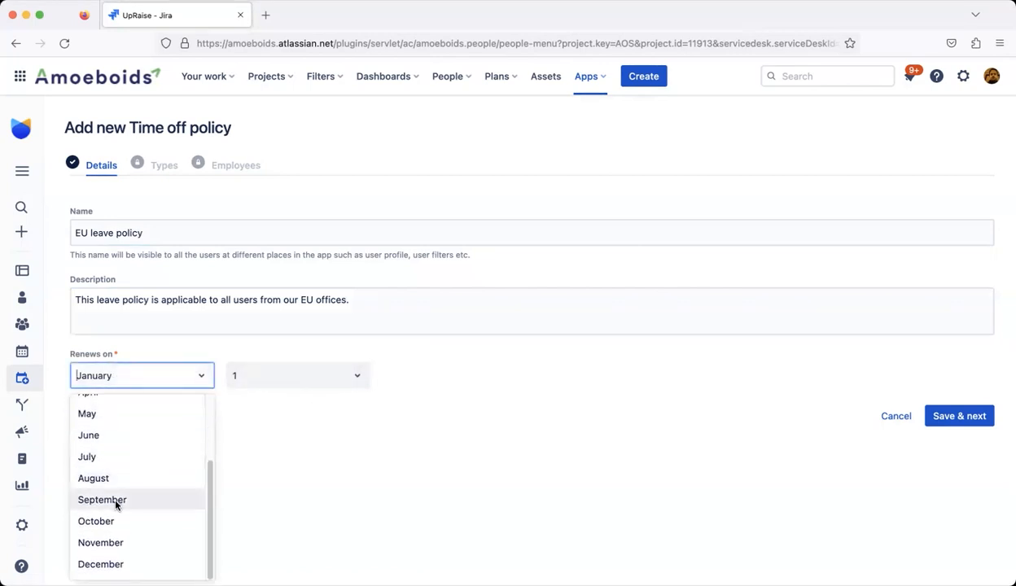
scroll(116, 503, up, 3)
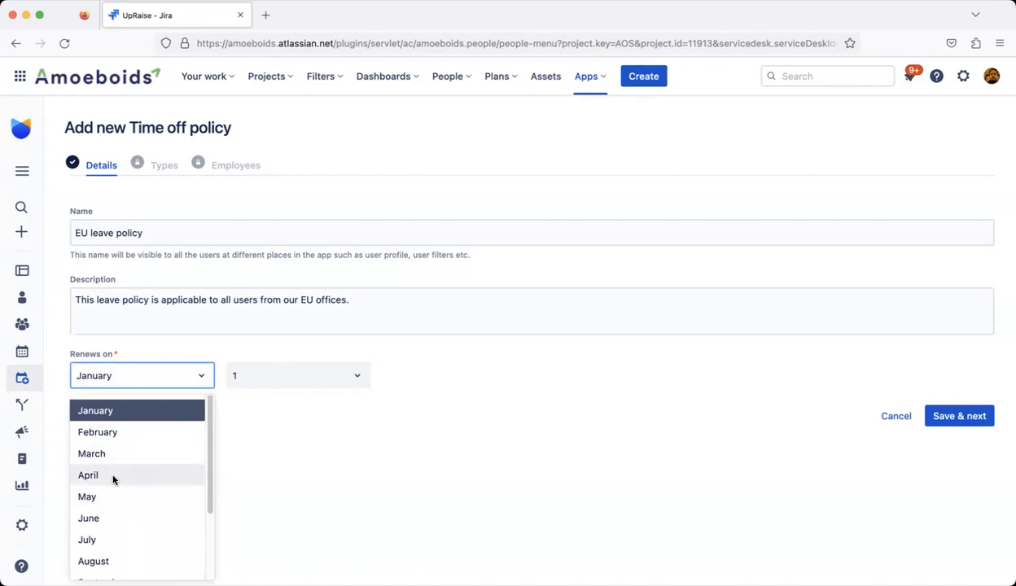
click(112, 477)
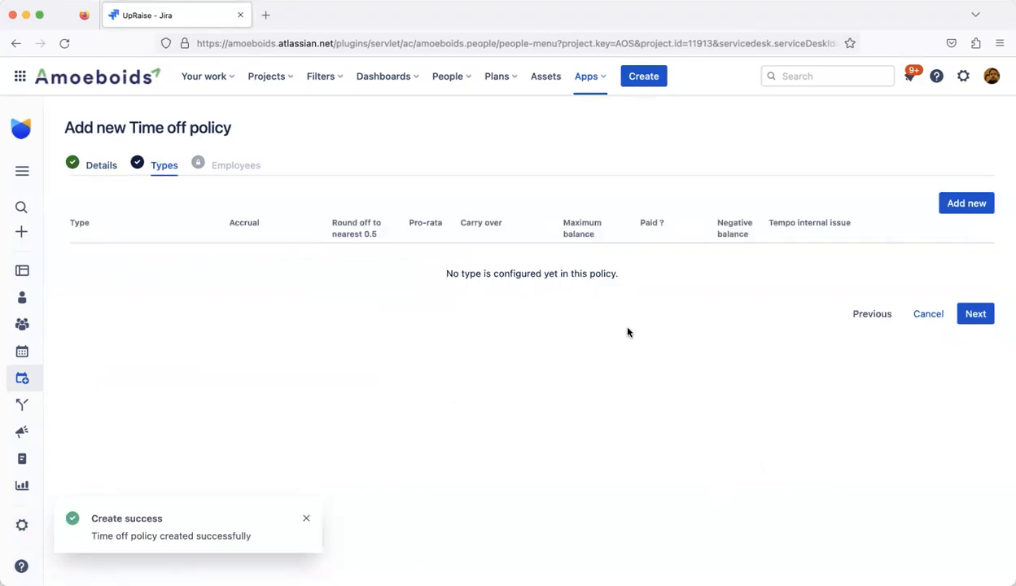
Start a new type in the policy, name it "Casual leave" and check the available accrual periods.
click(965, 204)
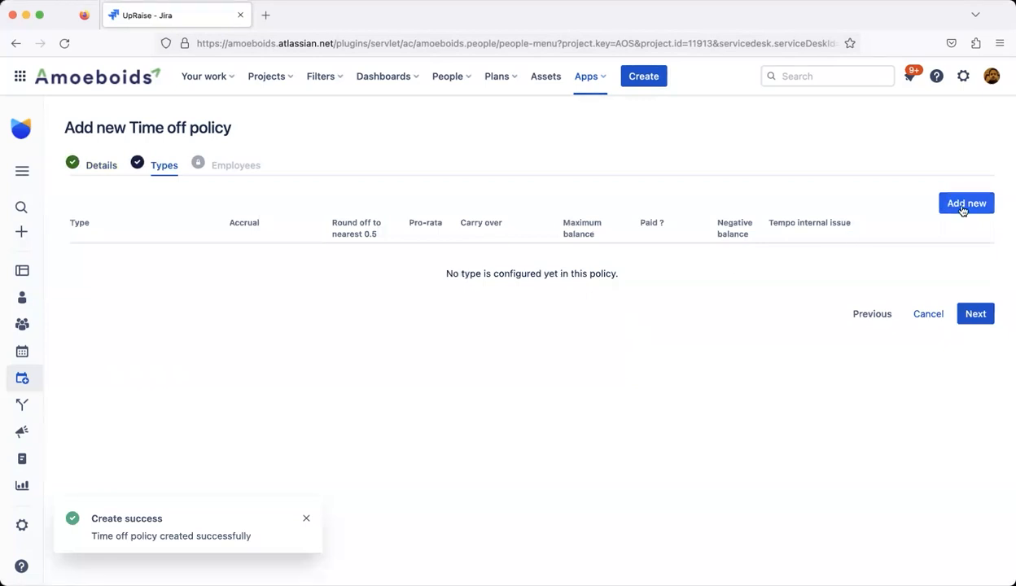
text(Casual leave)
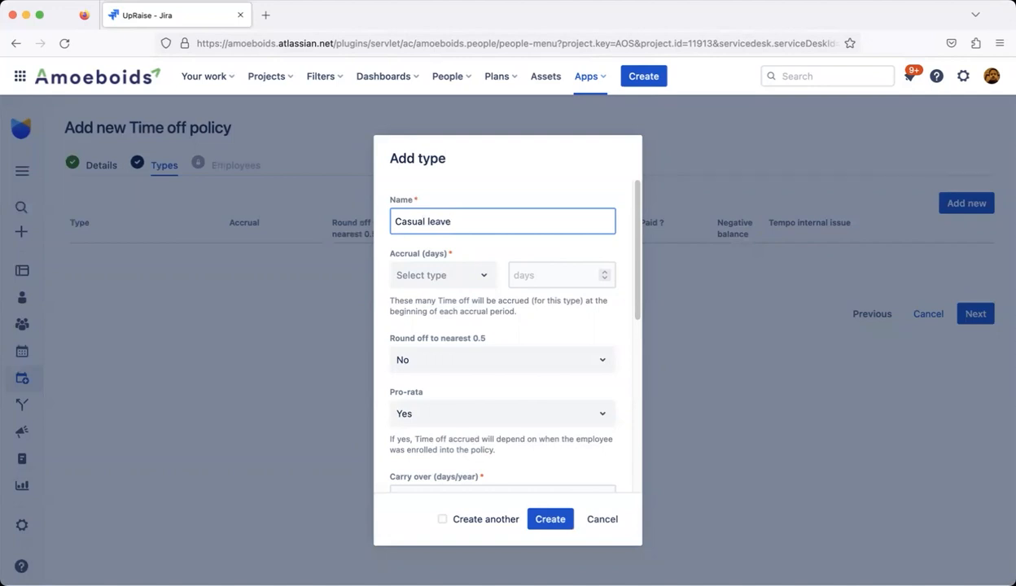
click(446, 279)
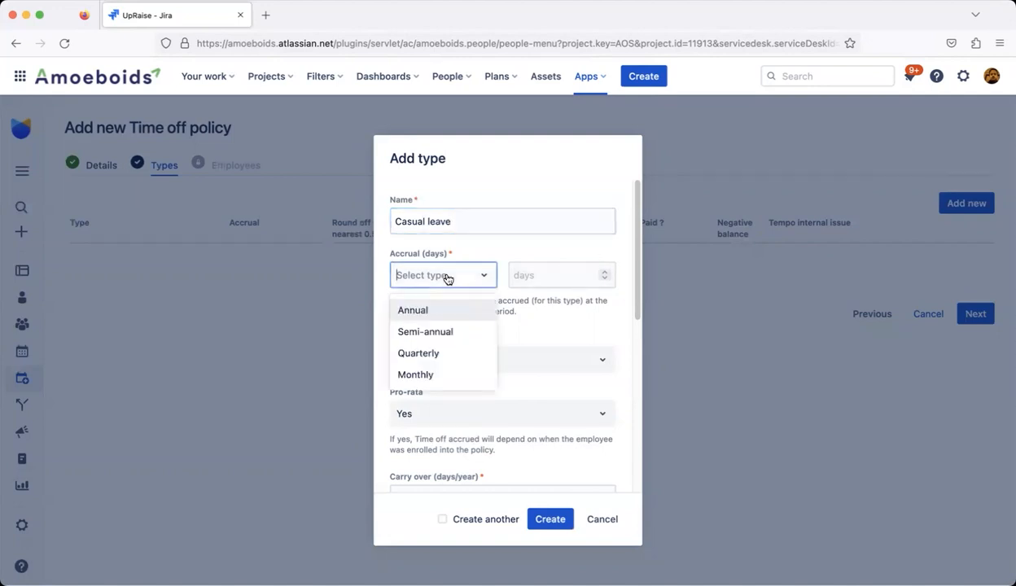
click(476, 249)
scroll(477, 252, down, 5)
scroll(477, 253, up, 5)
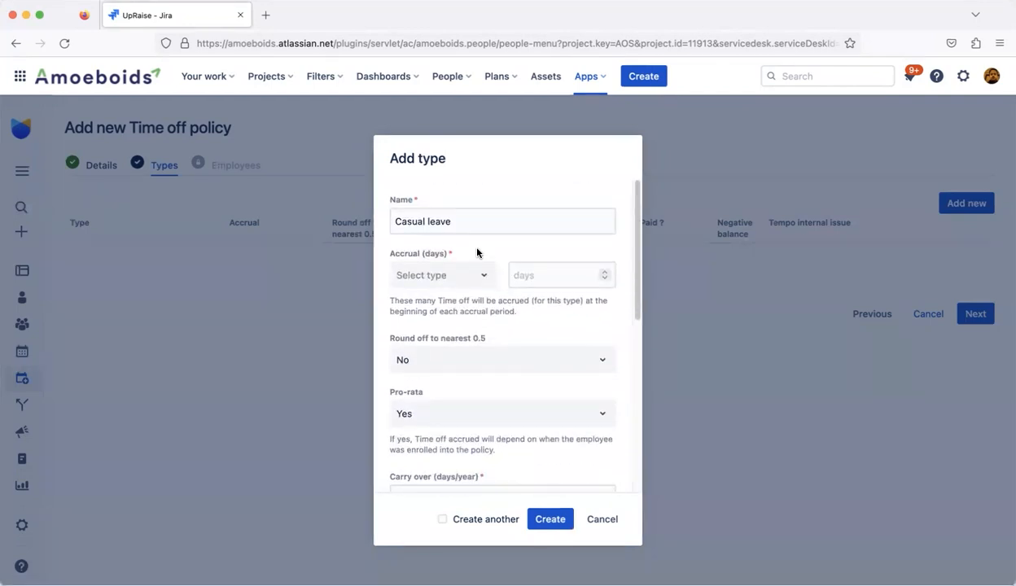
Replace the type's name with "Maternity leave" and then with "Community service leave".
triple_click(453, 220)
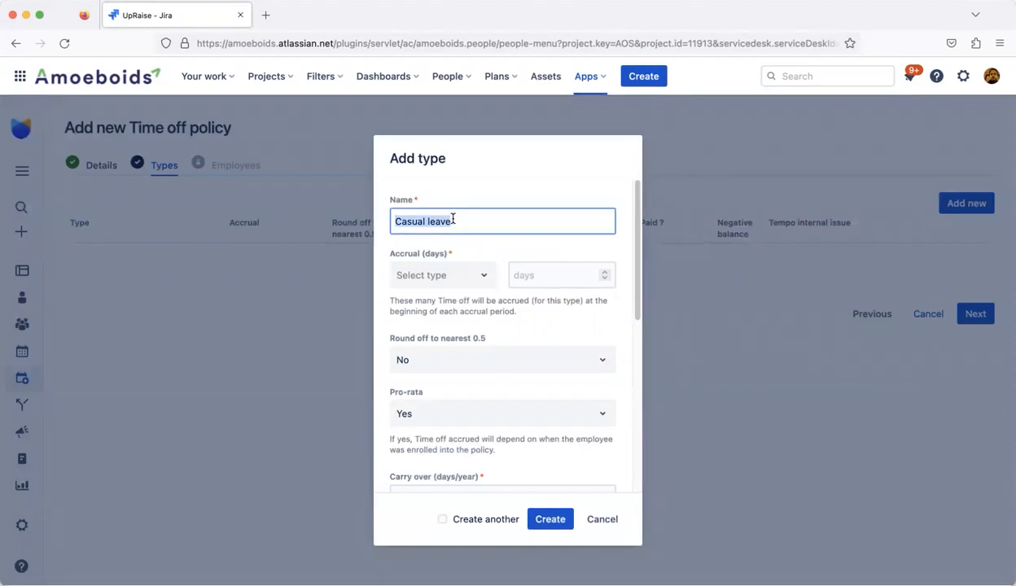
text(Maternity leave)
key(super+a)
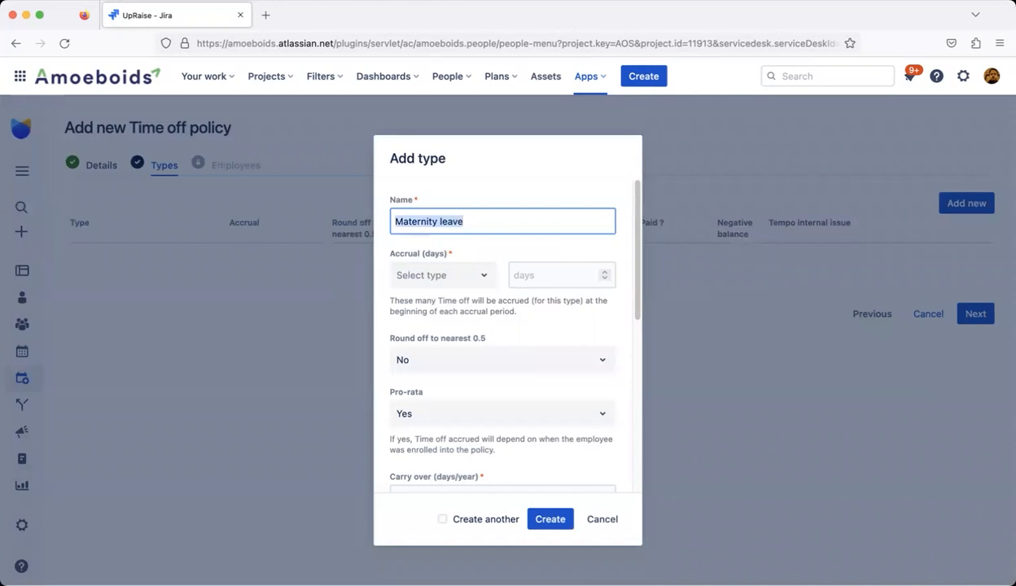
text(Community serice)
key(BackSpace)
key(BackSpace)
key(BackSpace)
text(vice leave)
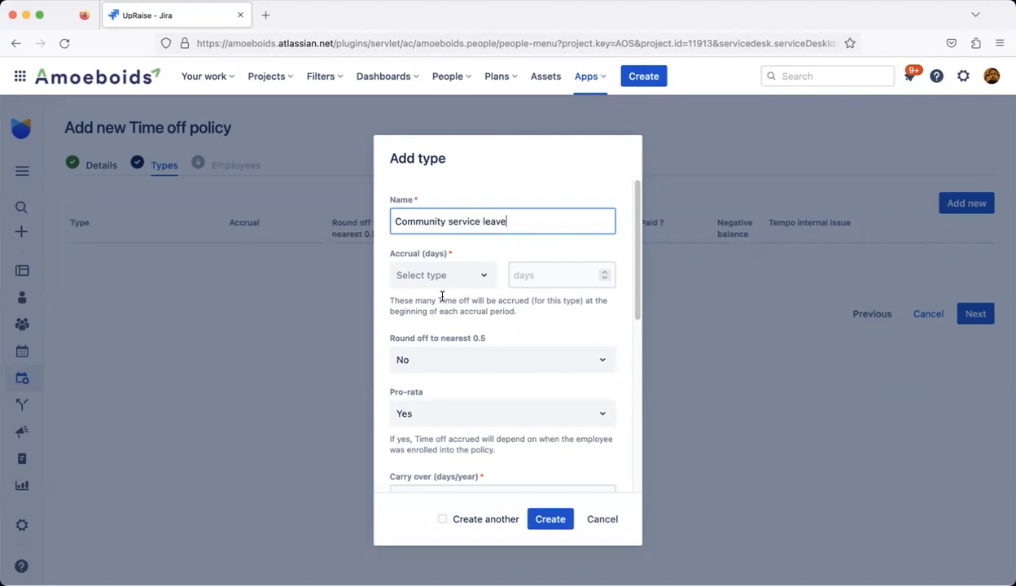
Set the type's accrual to Annual with 20 days.
click(409, 255)
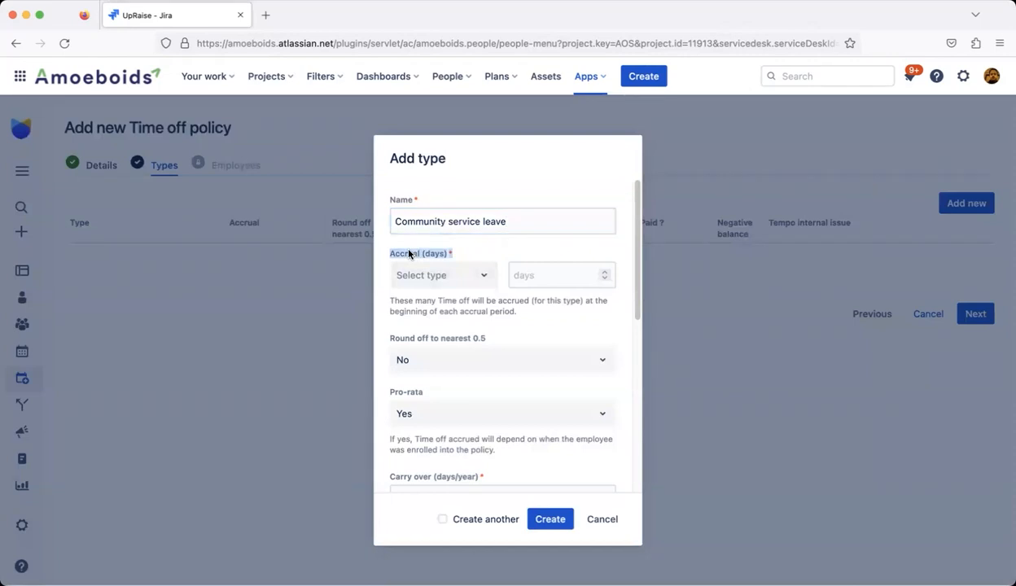
triple_click(409, 254)
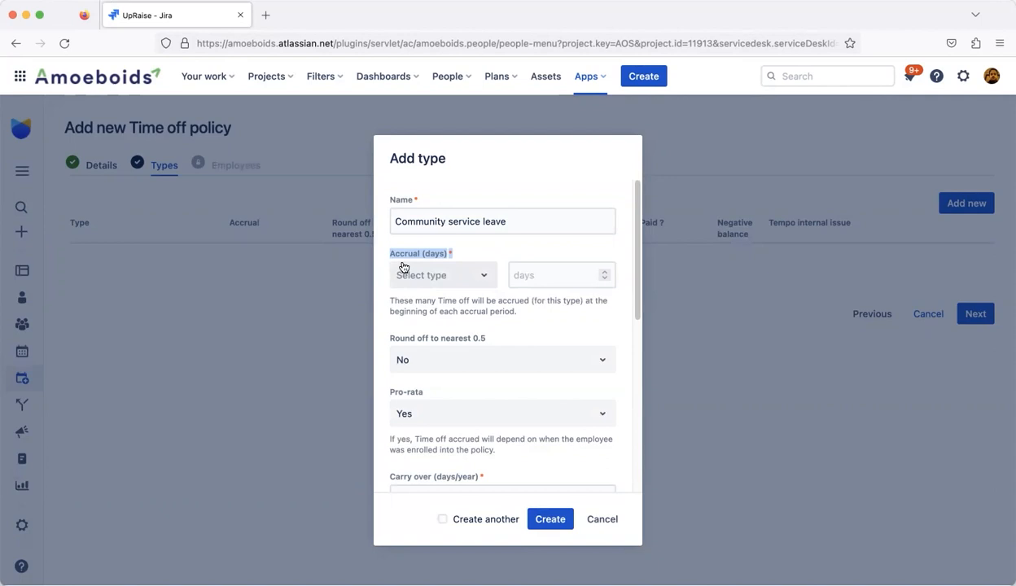
click(448, 276)
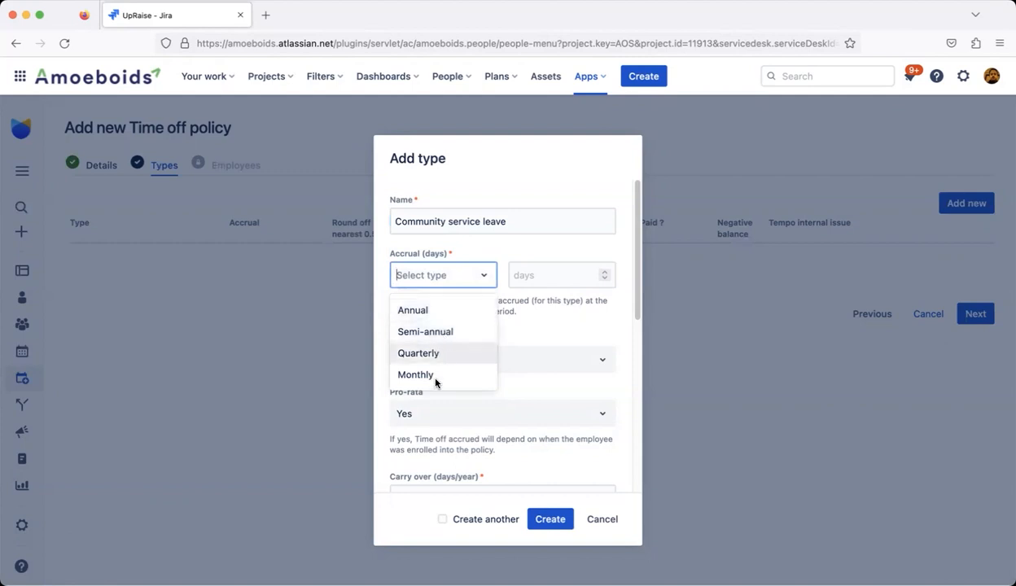
click(447, 311)
click(550, 285)
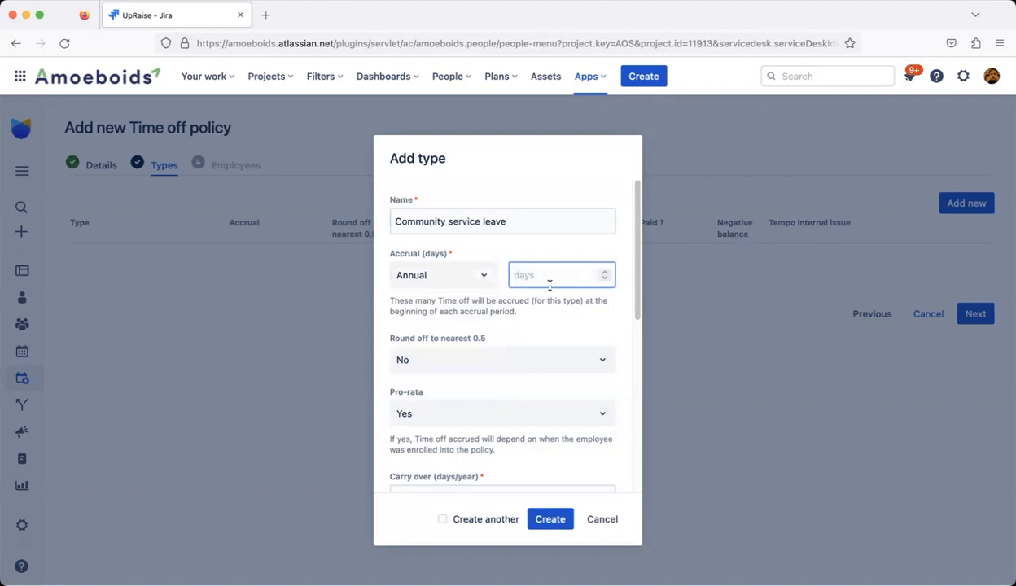
text(20)
Shorten the type's name to "Community service".
double_click(534, 278)
triple_click(513, 225)
click(513, 225)
triple_click(513, 226)
double_click(492, 224)
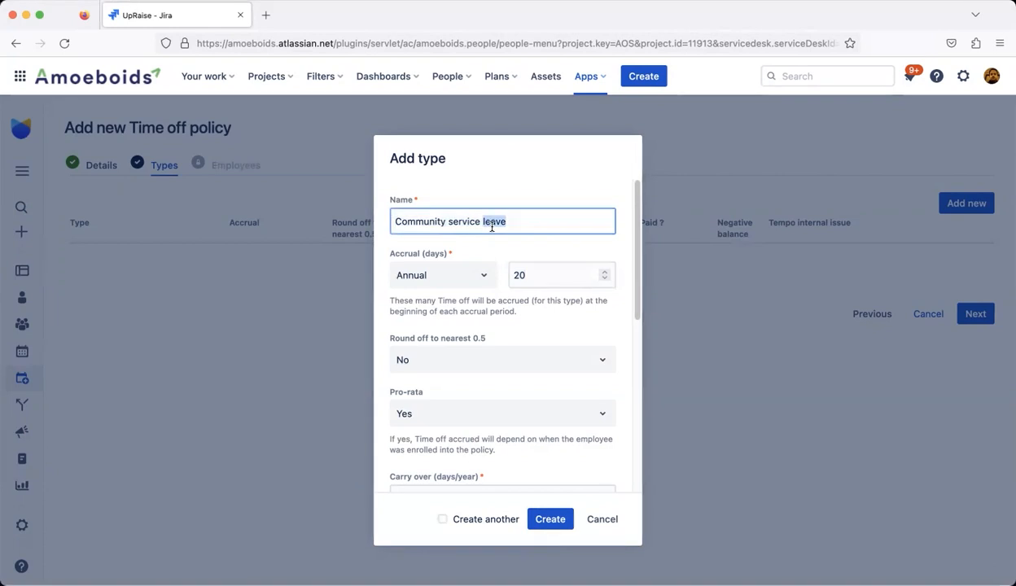
key(BackSpace)
Try the Semi-annual and Quarterly accrual periods, and settle on Monthly for the type.
click(424, 274)
click(416, 330)
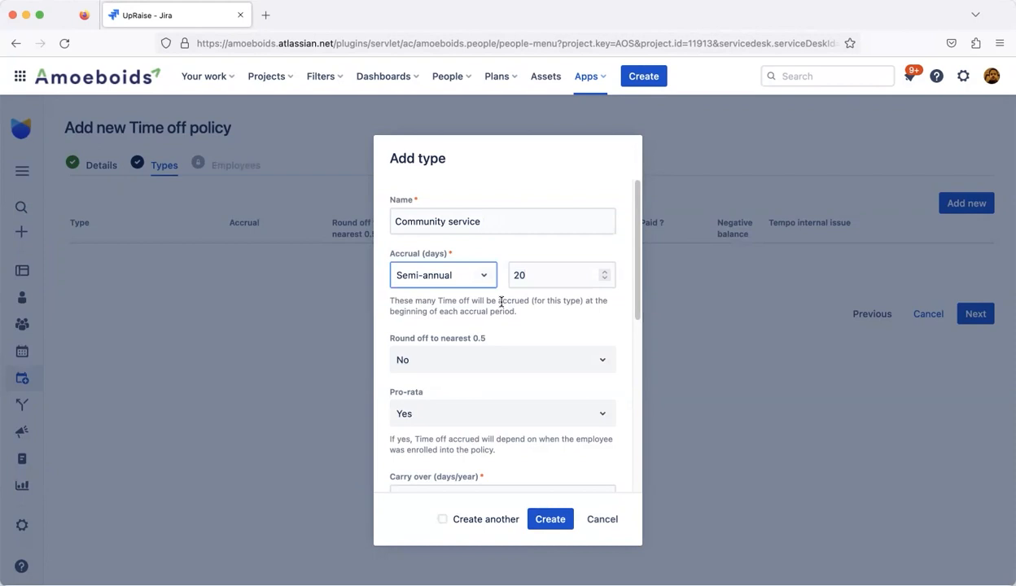
click(453, 273)
click(416, 352)
click(451, 272)
click(412, 366)
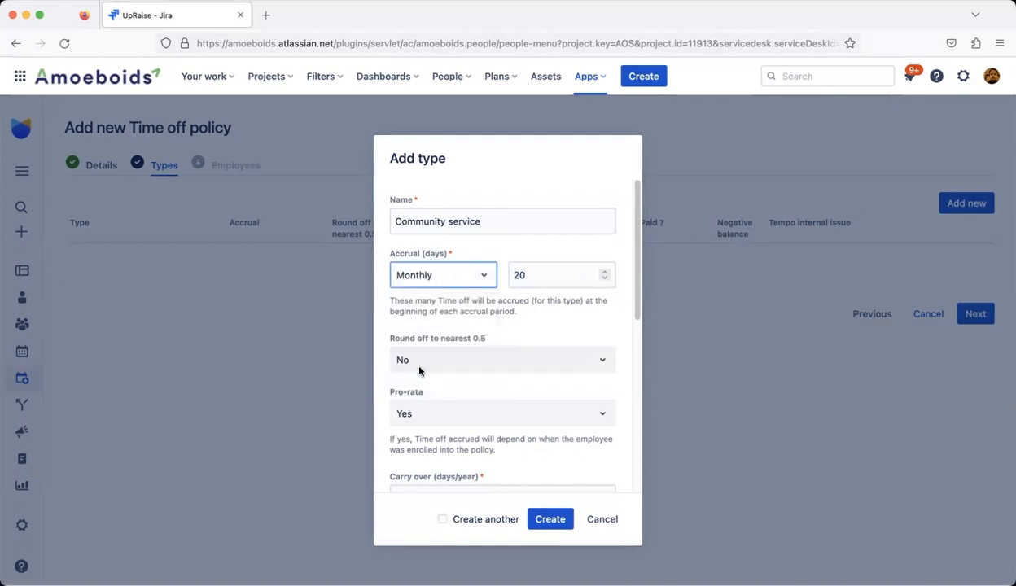
click(440, 277)
click(545, 334)
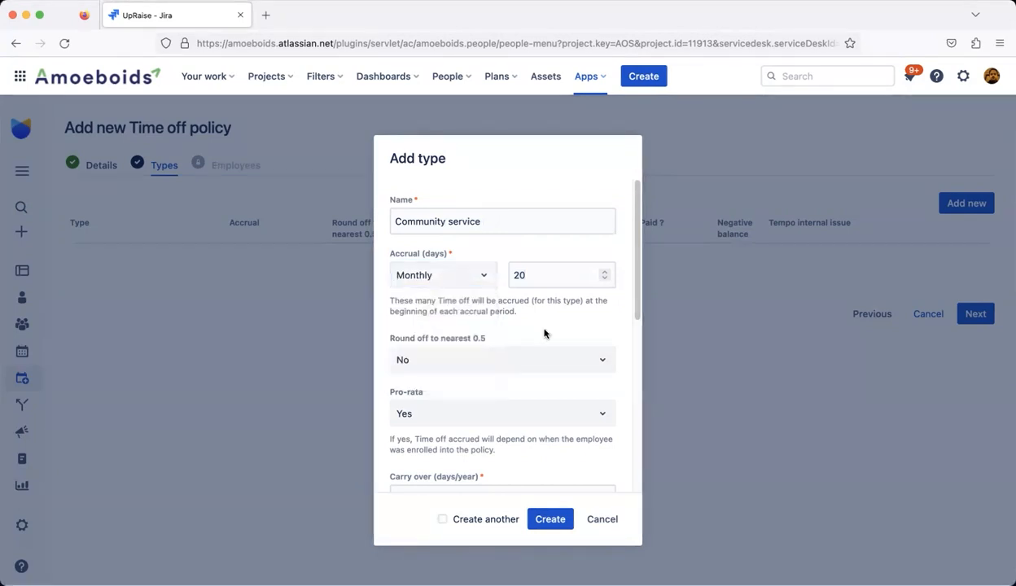
Set the type's monthly accrual to 1 day.
double_click(545, 274)
text(1)
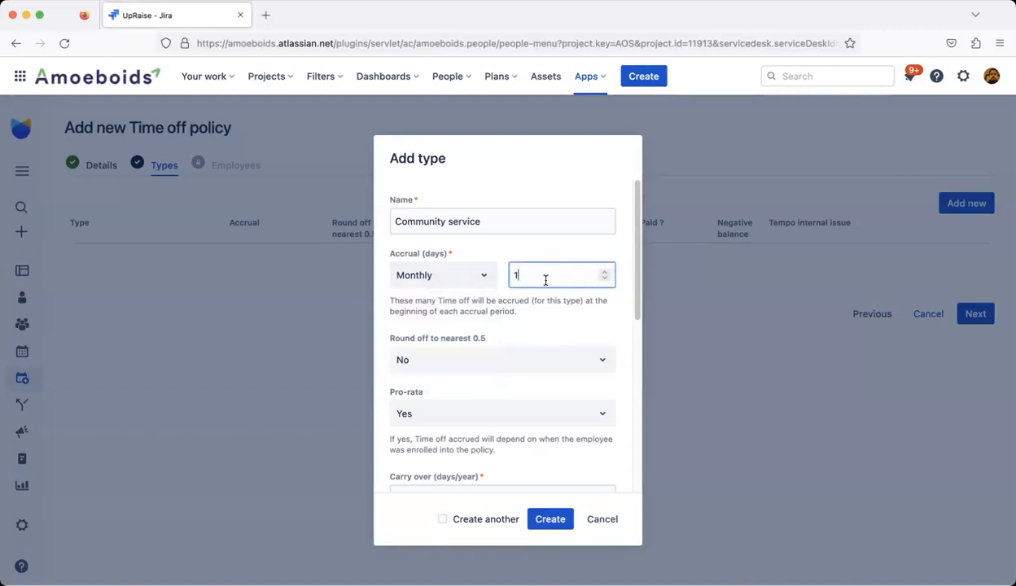
double_click(547, 269)
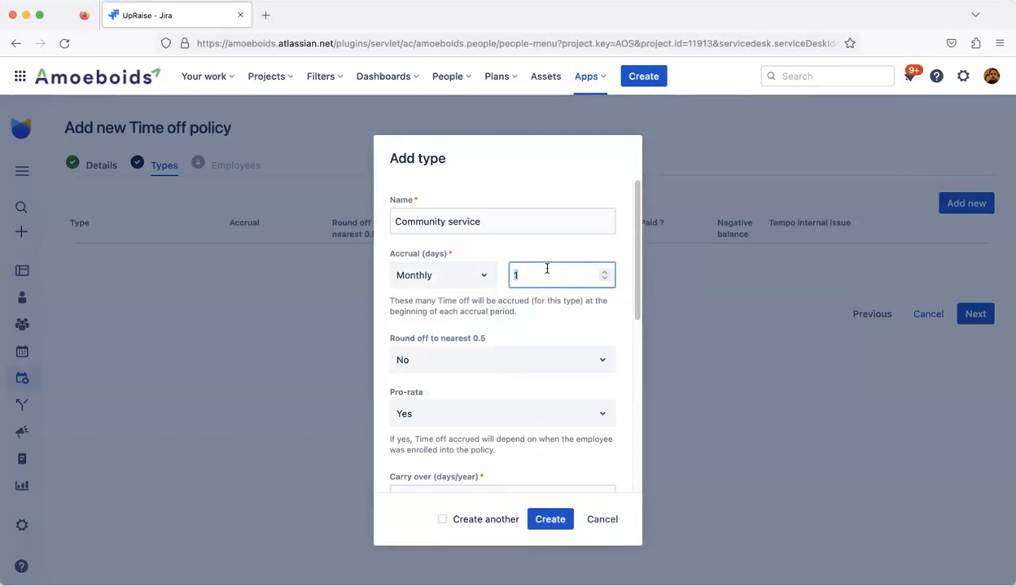
Rename the type as "Casual leaves" and set its accrual to 2.750 days per month.
triple_click(521, 220)
text(Casual leaves)
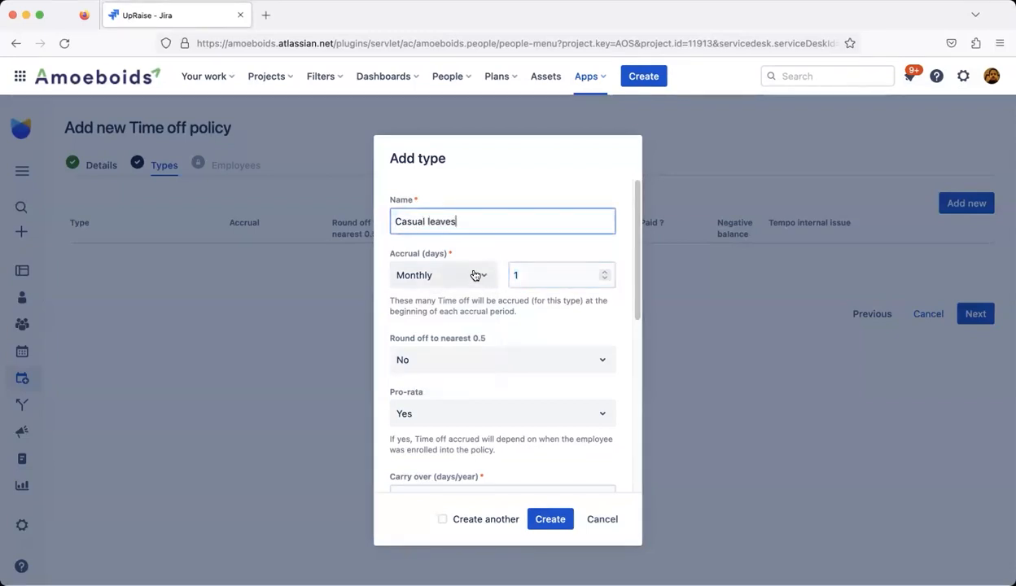
click(544, 279)
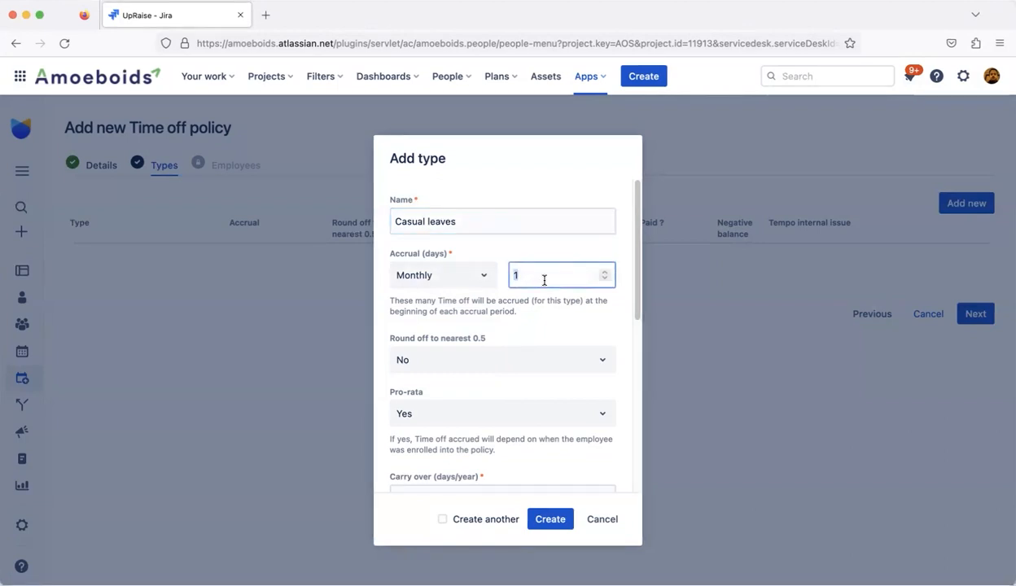
key(BackSpace)
text(2.)
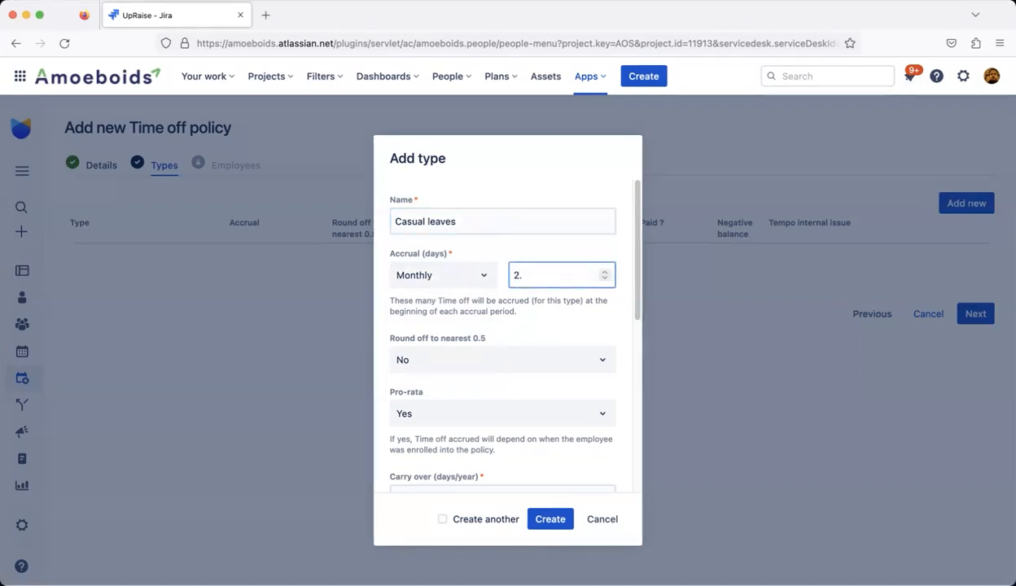
text(750)
Read the note under the accrual settings explaining when time off of this type is credited.
triple_click(417, 307)
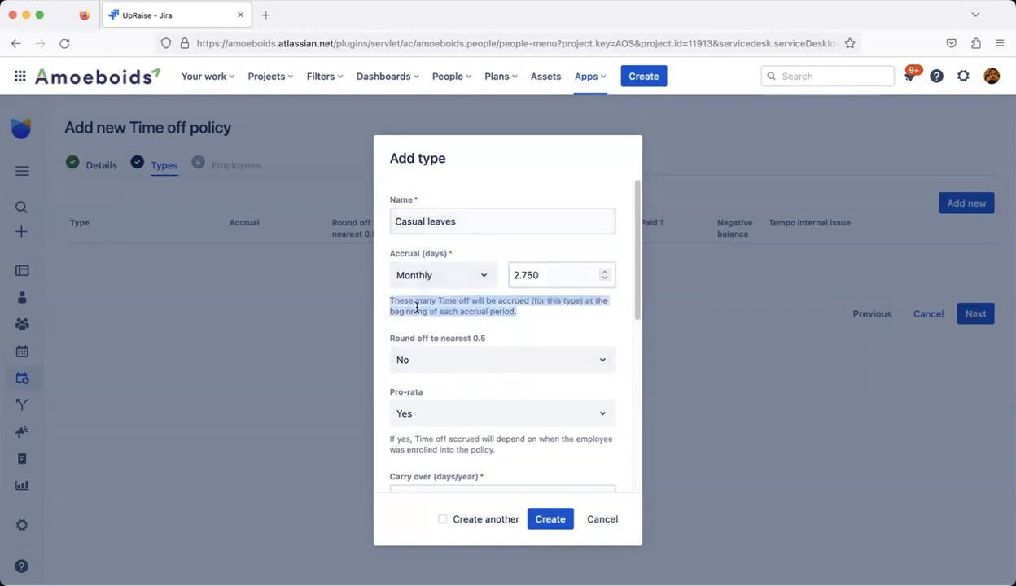
click(417, 307)
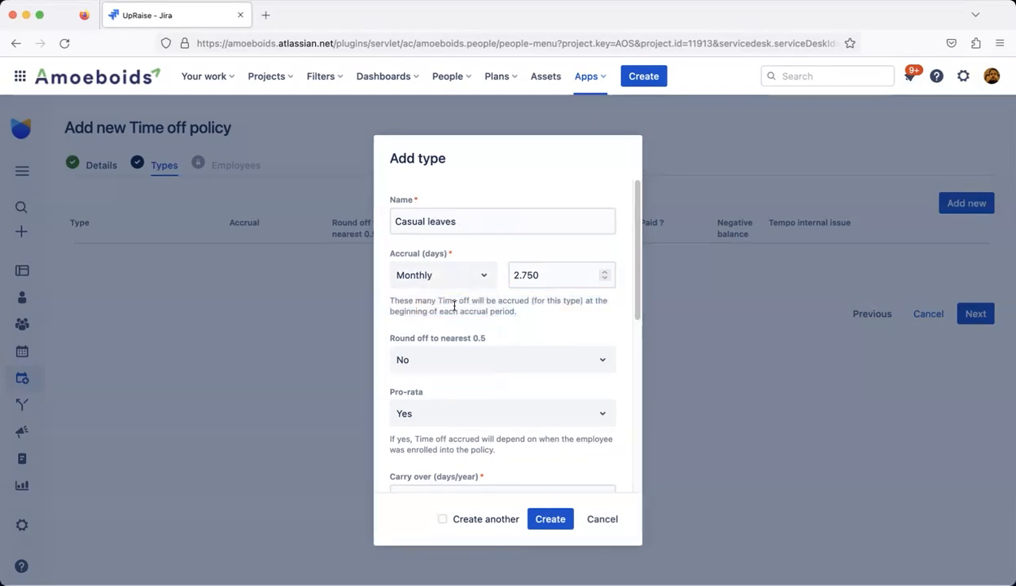
double_click(426, 301)
double_click(446, 300)
double_click(479, 300)
double_click(538, 301)
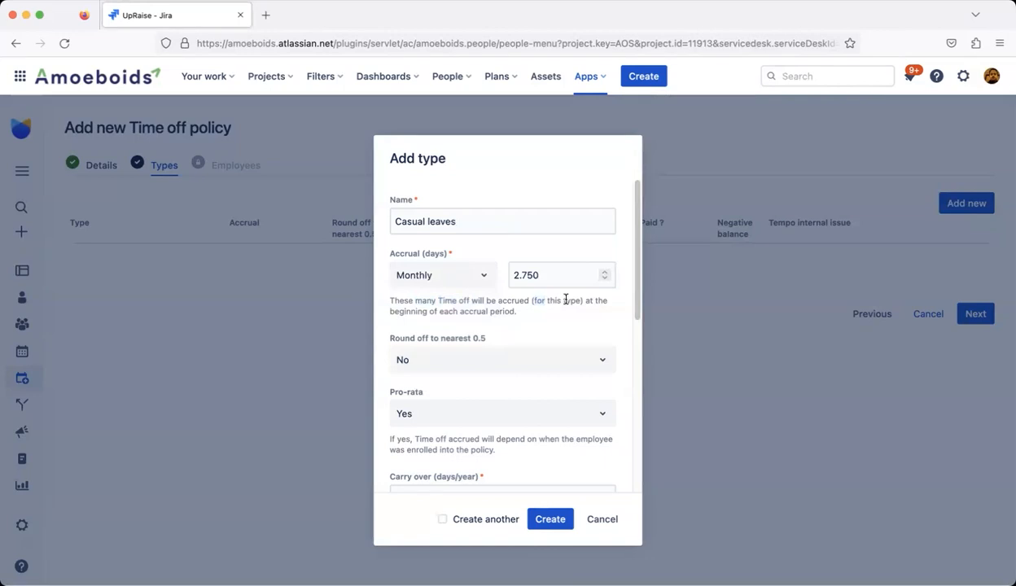
triple_click(402, 313)
click(401, 314)
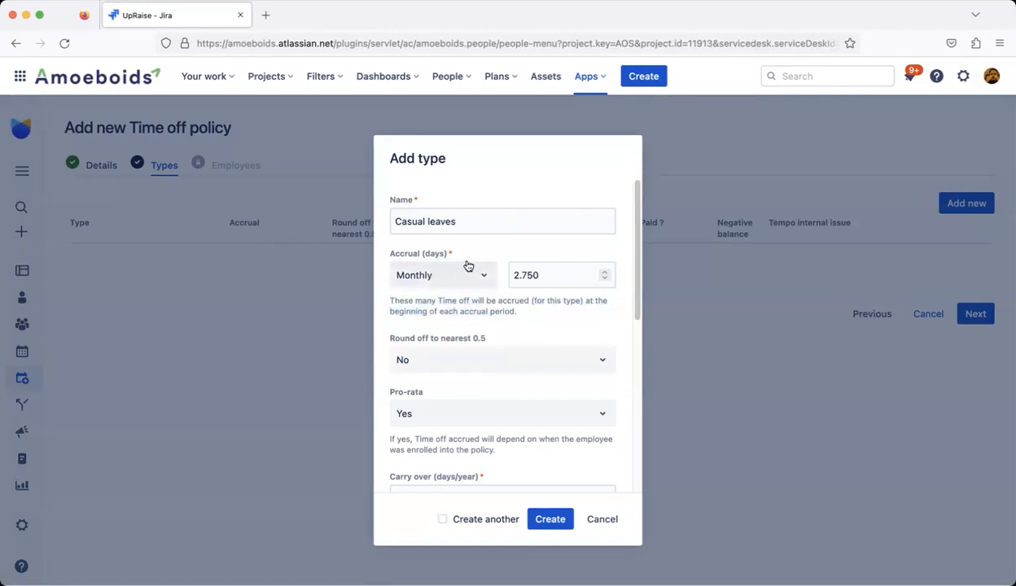
Try rounding the type's accrual off to the nearest 0.5, and set the rounding back to No.
double_click(535, 277)
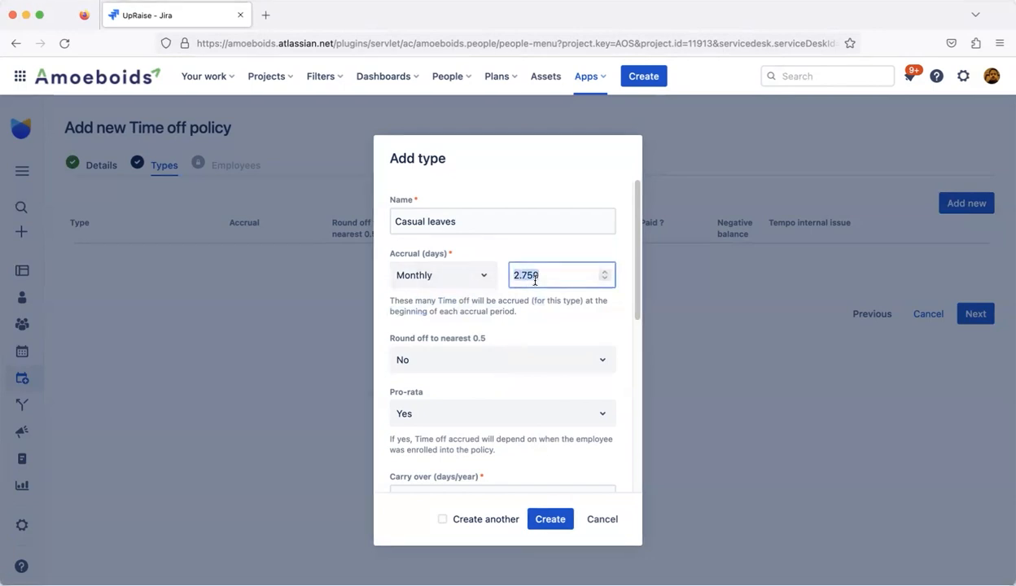
triple_click(450, 214)
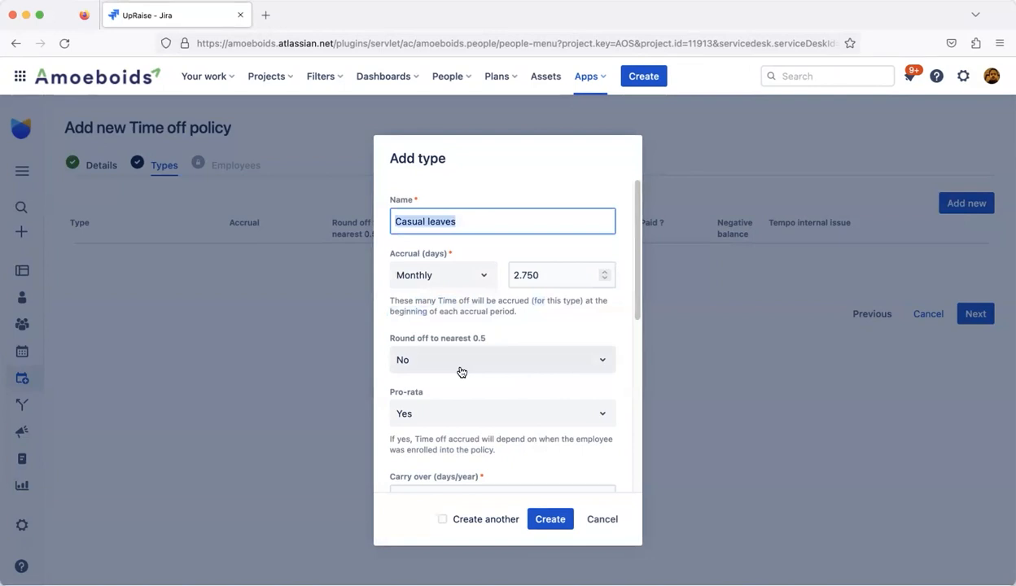
click(415, 368)
click(405, 393)
click(527, 276)
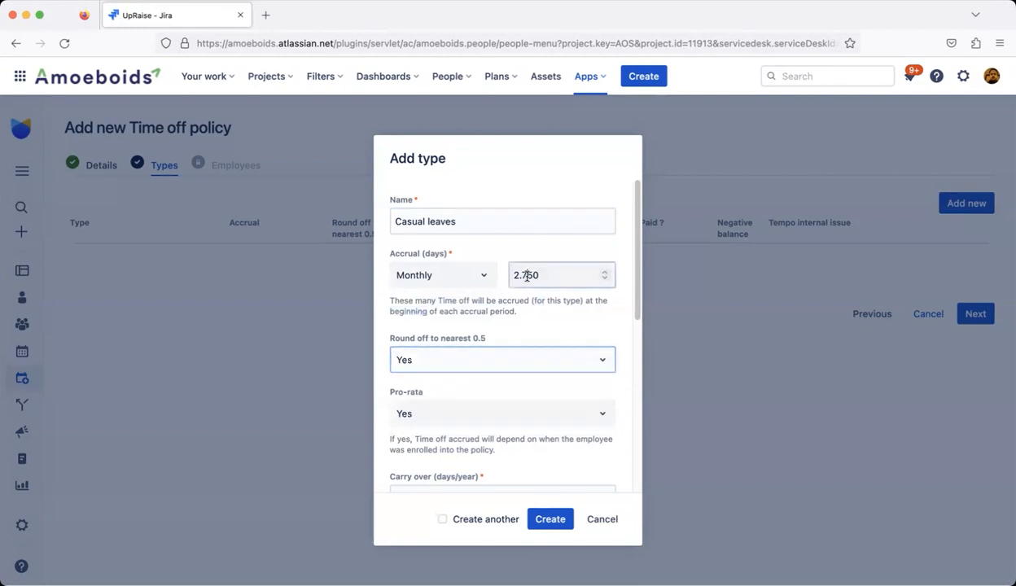
double_click(527, 276)
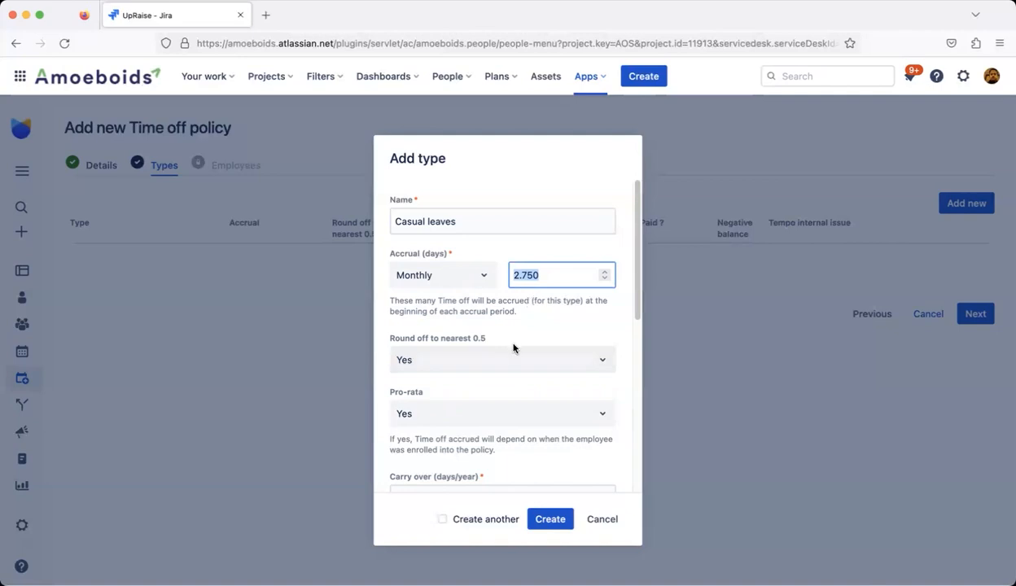
click(497, 361)
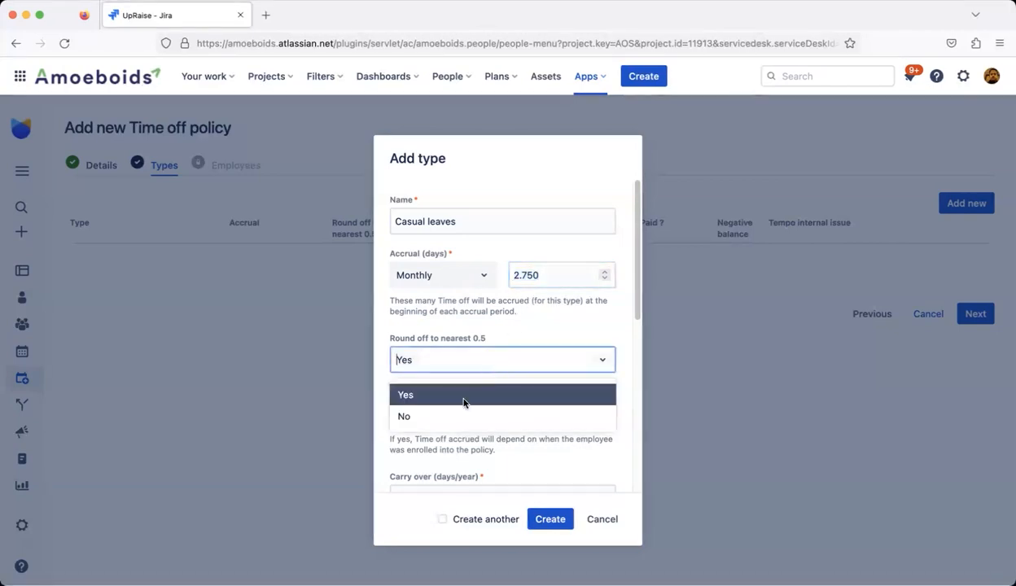
click(453, 416)
click(548, 281)
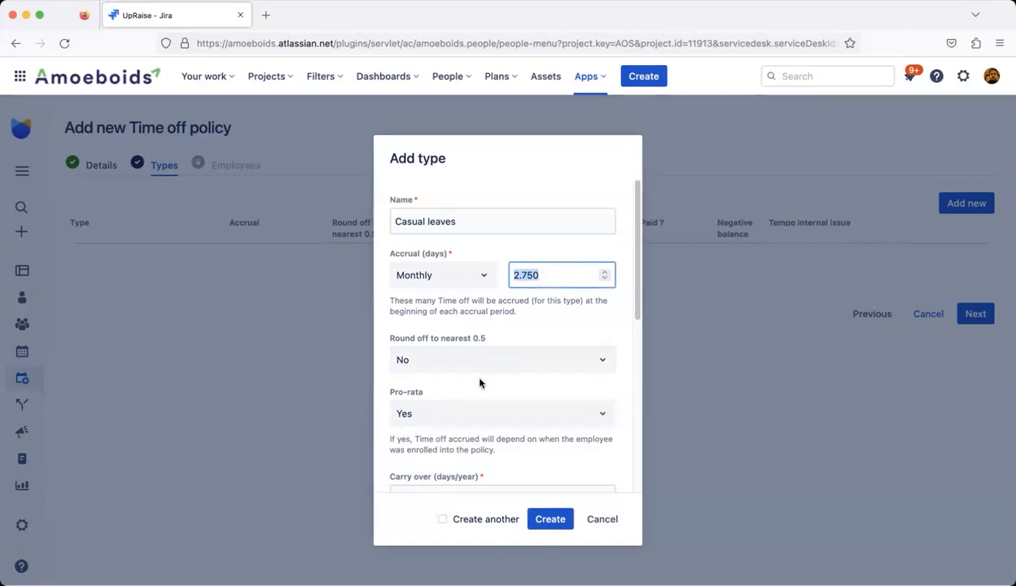
Switch the type's accrual period to Annual and set the accrual to 20 days.
scroll(472, 374, down, 2)
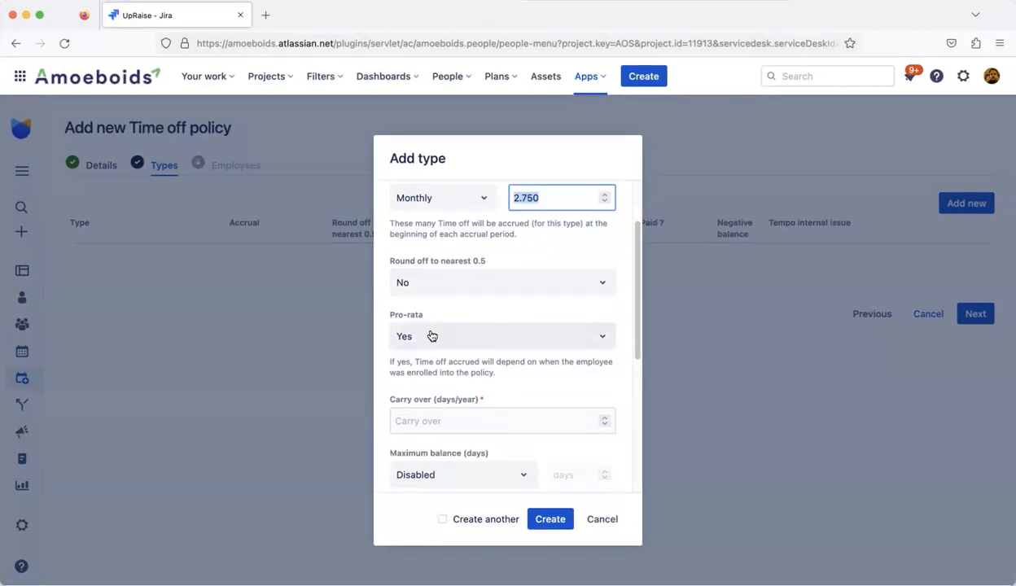
scroll(431, 334, up, 1)
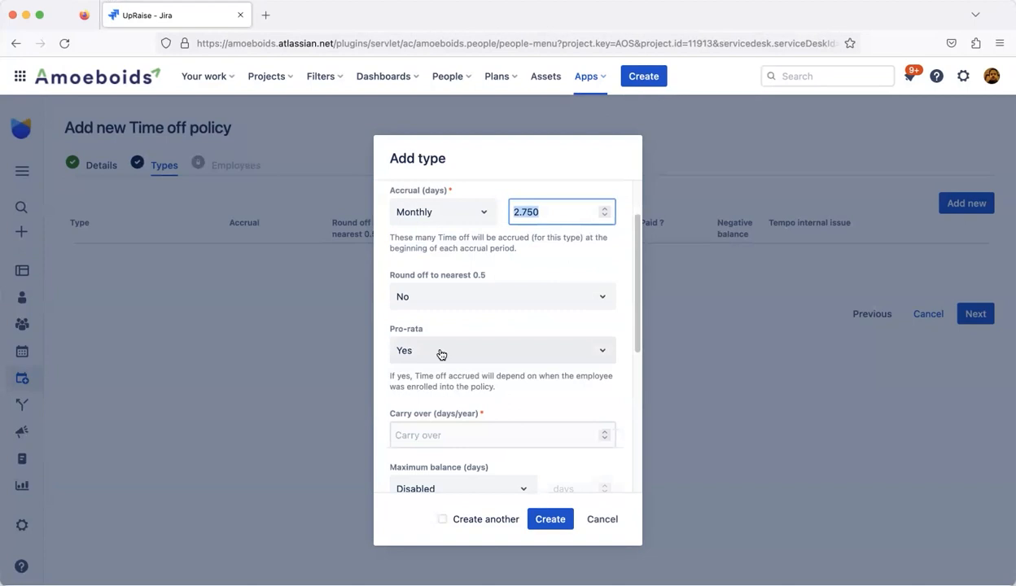
click(441, 213)
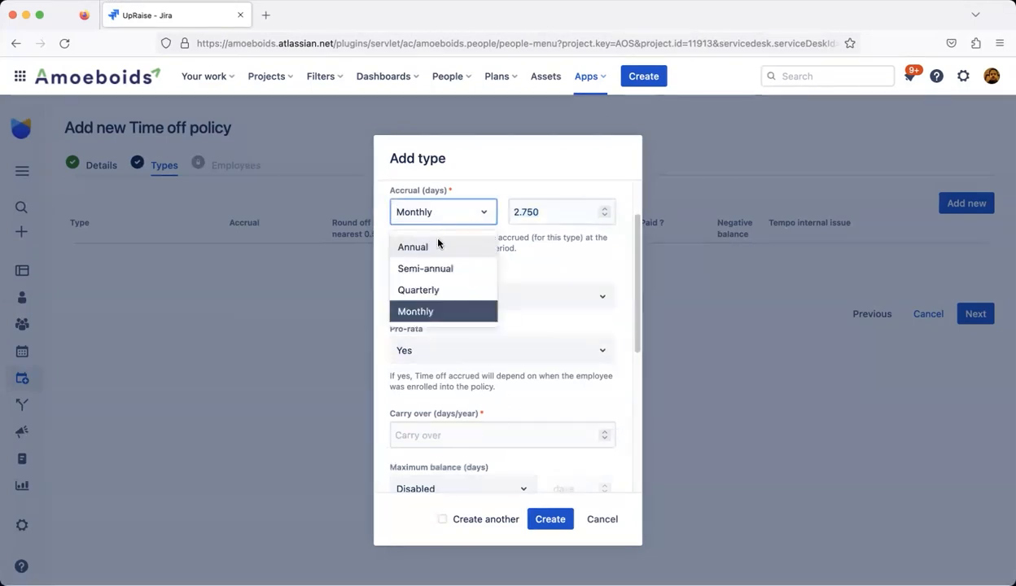
click(432, 238)
double_click(554, 215)
text(20)
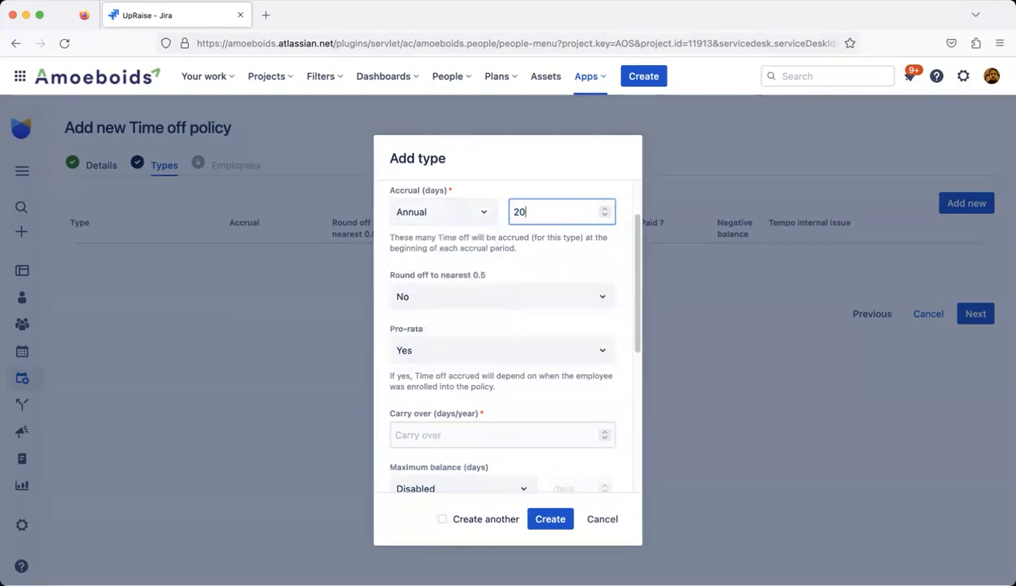
click(519, 390)
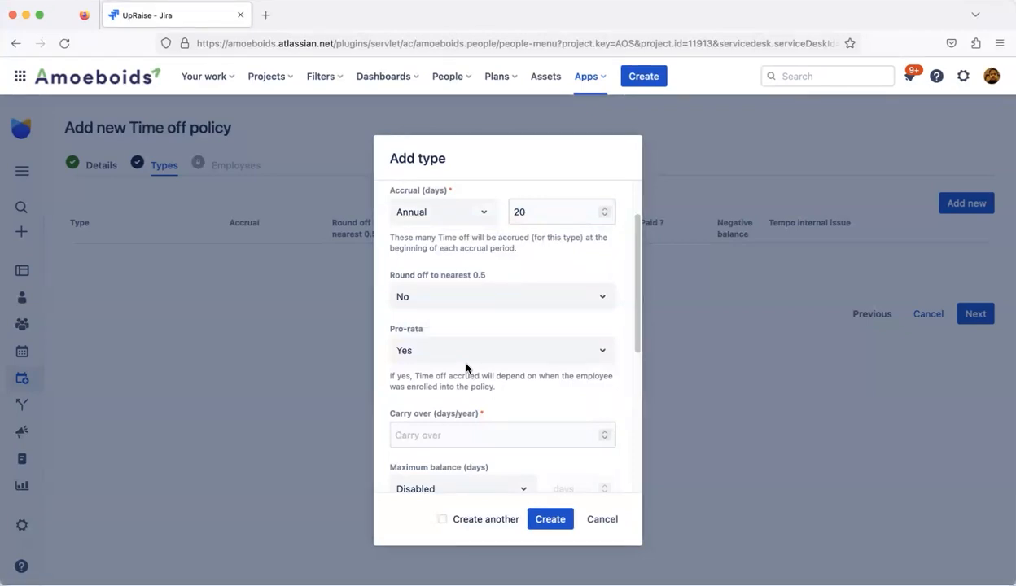
Examine the pro-rata setting and its note, along with the carry over, maximum balance and negative balance settings.
double_click(526, 213)
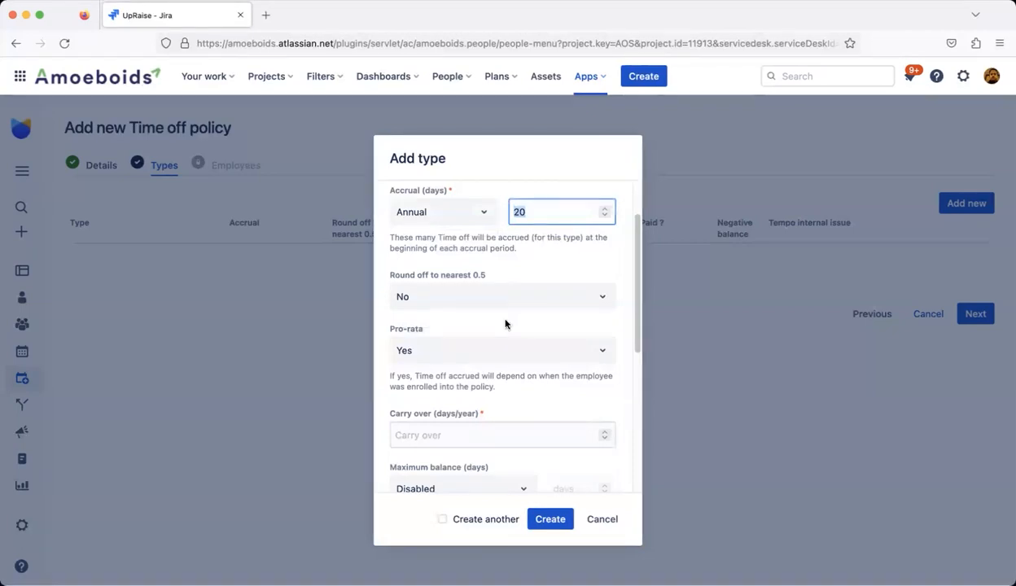
scroll(506, 325, down, 3)
click(471, 350)
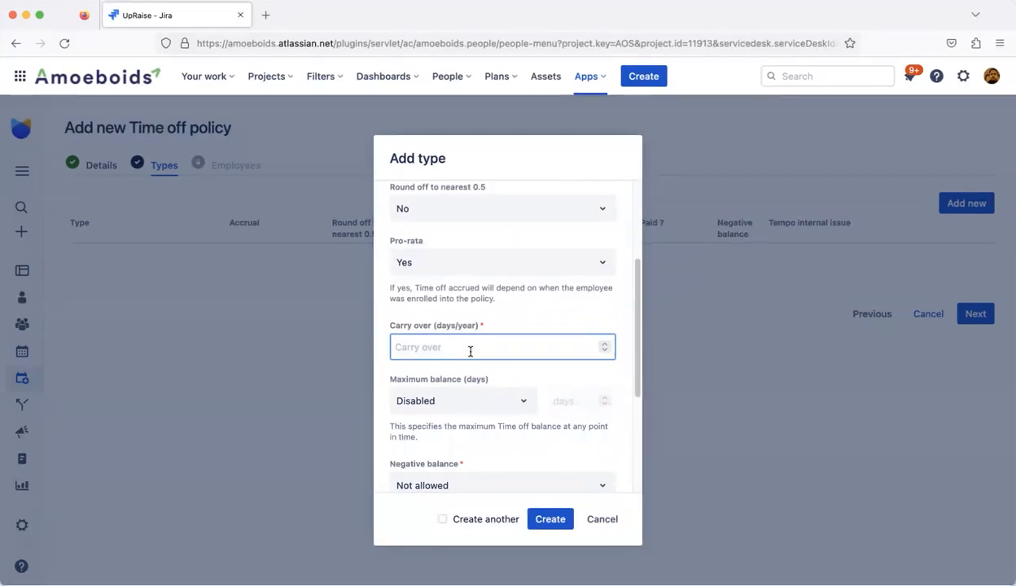
scroll(471, 351, up, 3)
scroll(471, 354, down, 5)
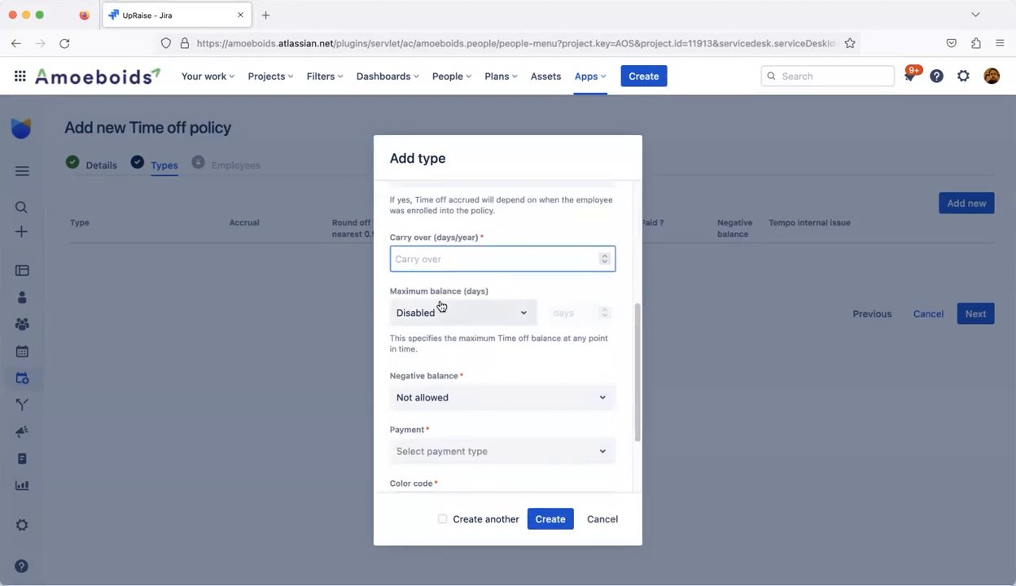
scroll(441, 306, up, 5)
double_click(517, 275)
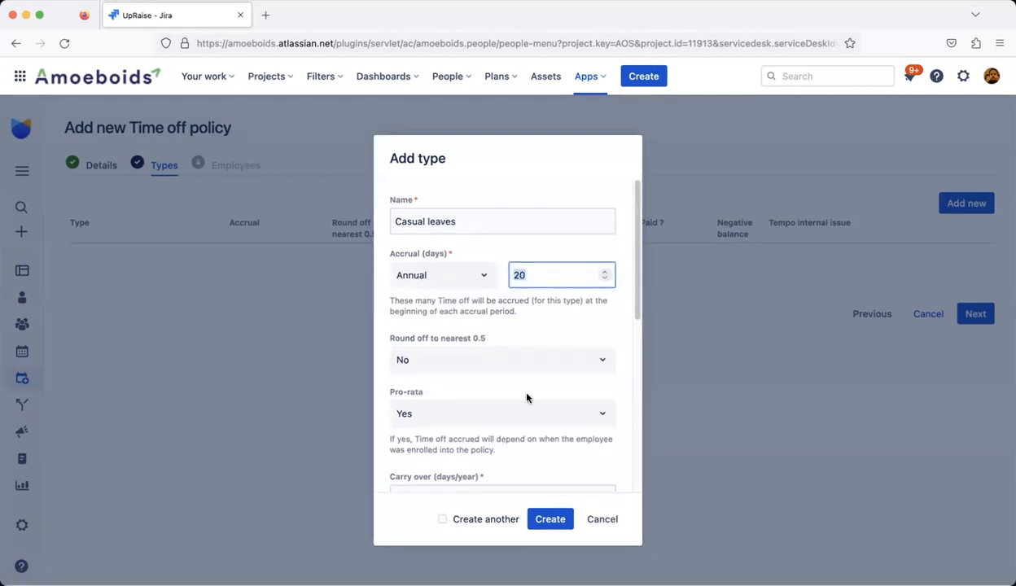
scroll(526, 398, down, 3)
scroll(527, 398, up, 2)
scroll(527, 395, up, 1)
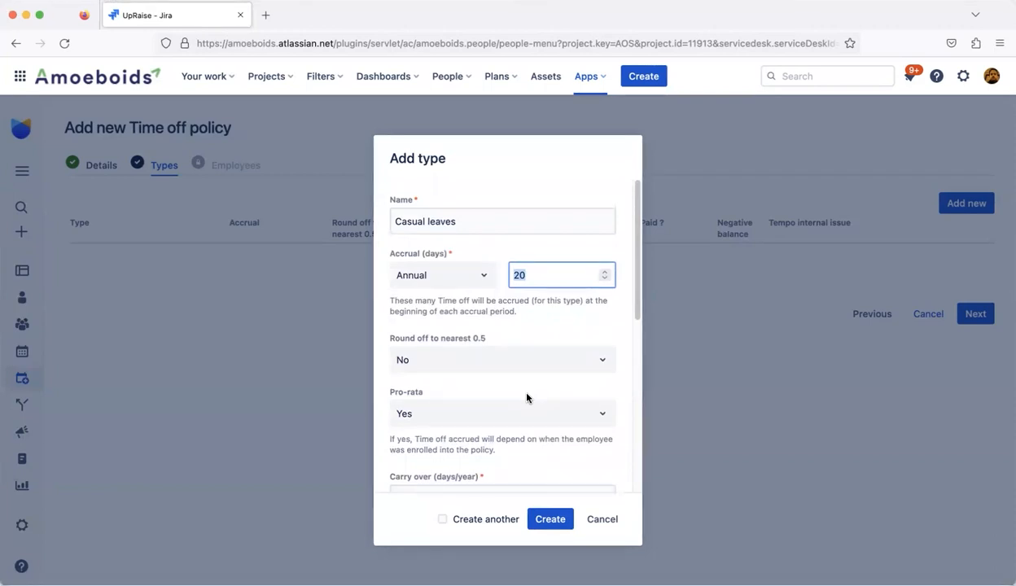
scroll(527, 398, down, 5)
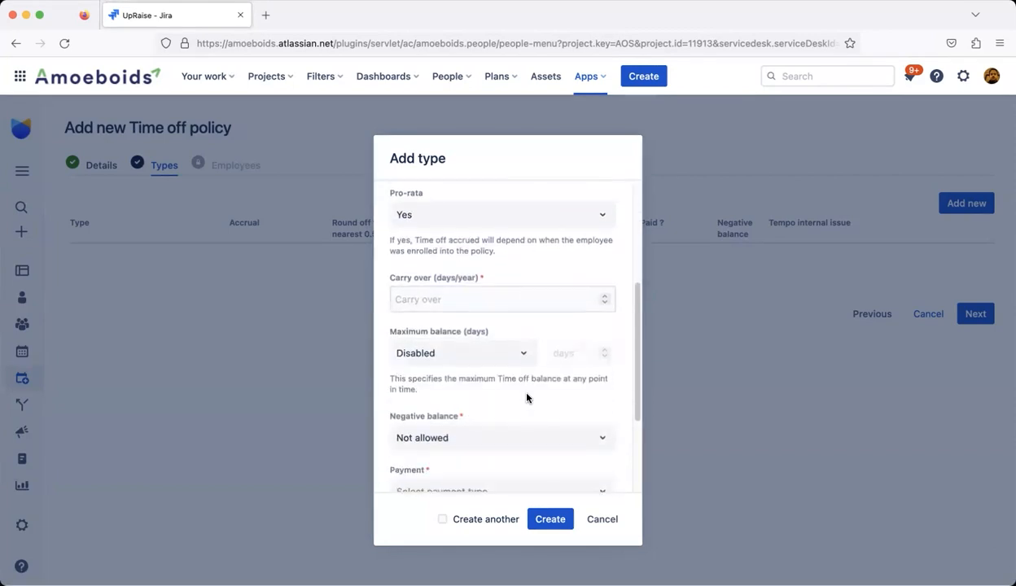
scroll(527, 398, up, 2)
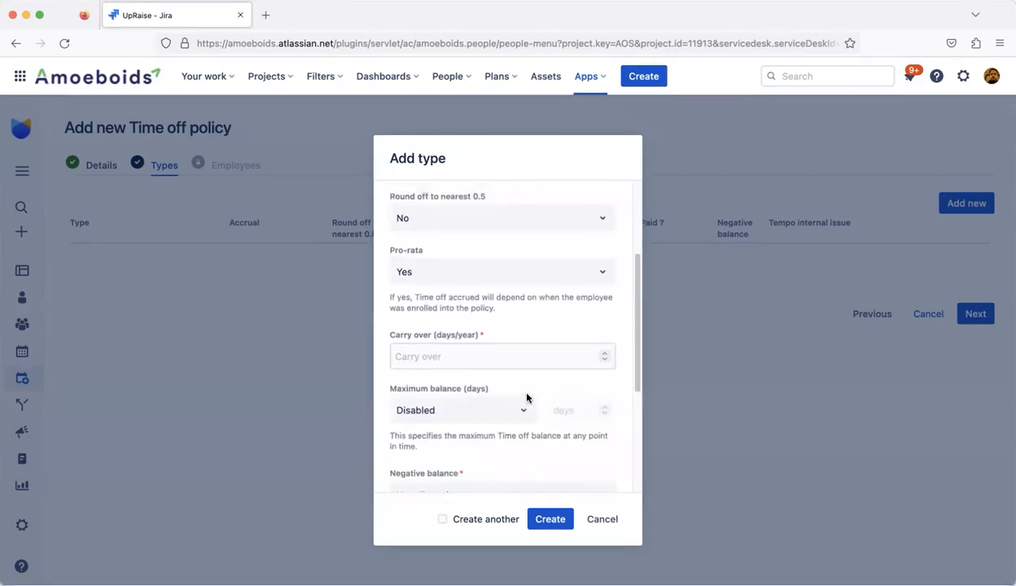
Set the type's carry over to 5 days per year.
click(424, 362)
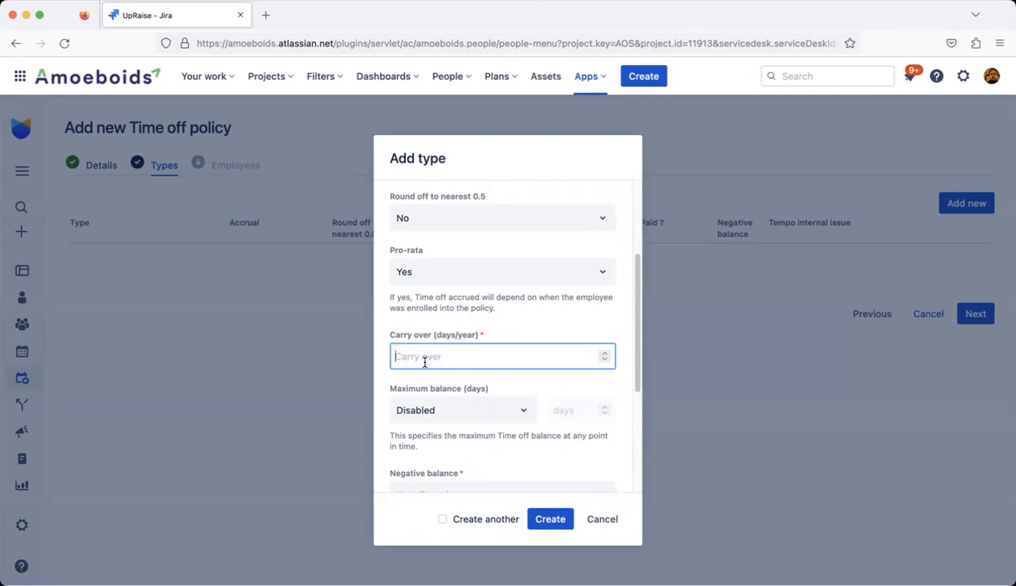
text(5)
scroll(503, 325, up, 2)
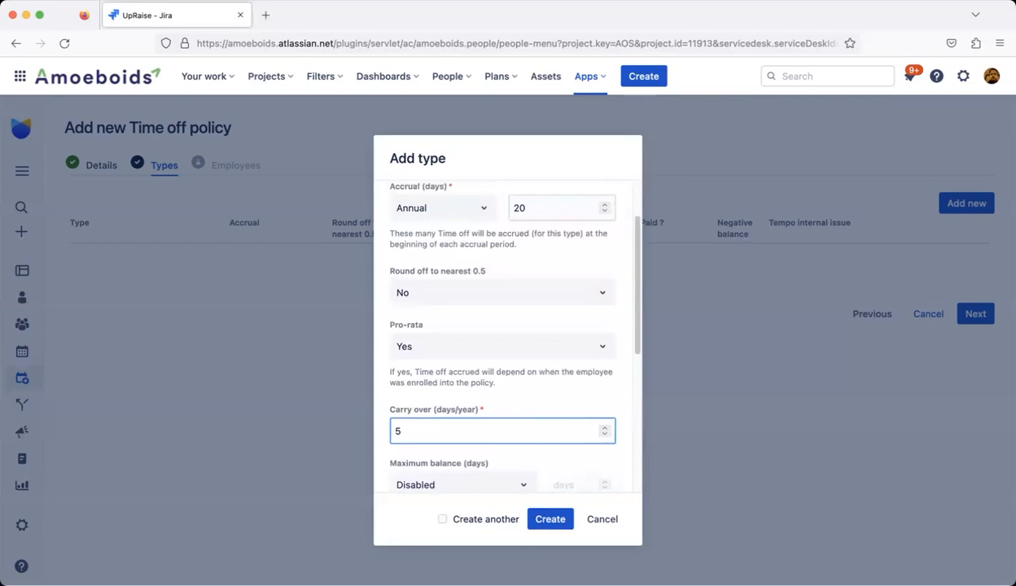
scroll(503, 326, down, 1)
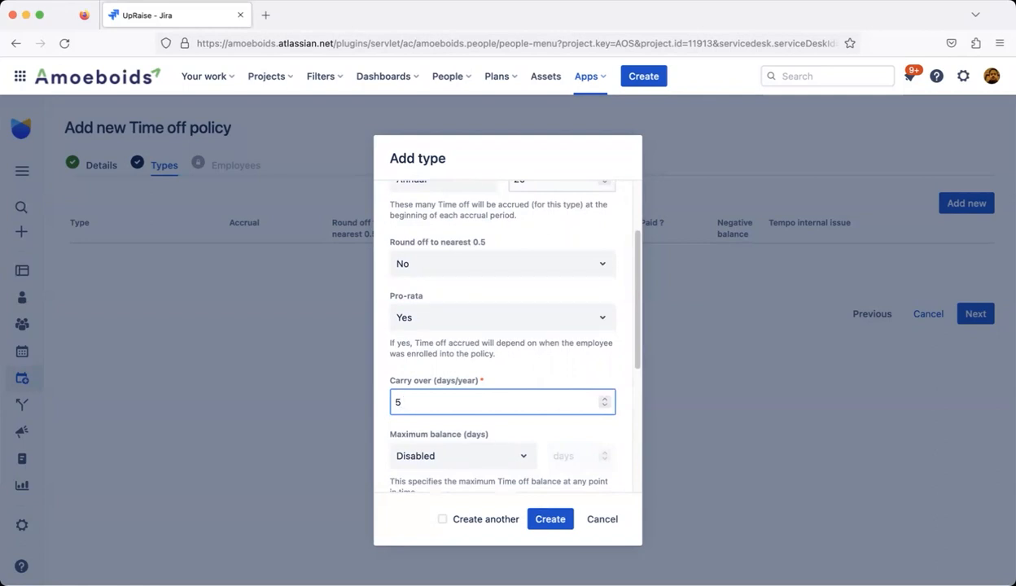
Set the type's carry over to 50 days per year and read the note about the maximum balance.
double_click(415, 403)
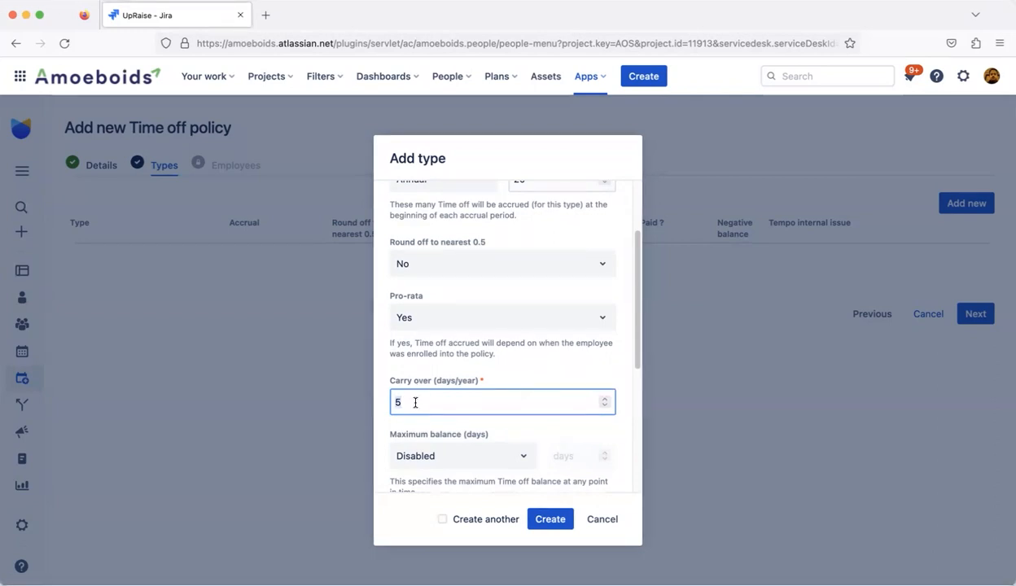
text(50)
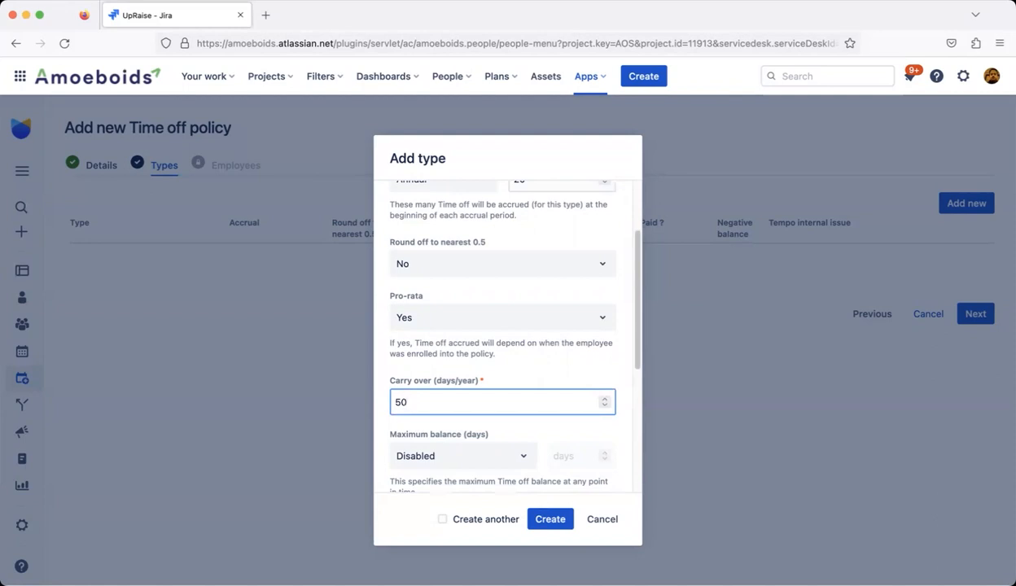
scroll(503, 326, up, 3)
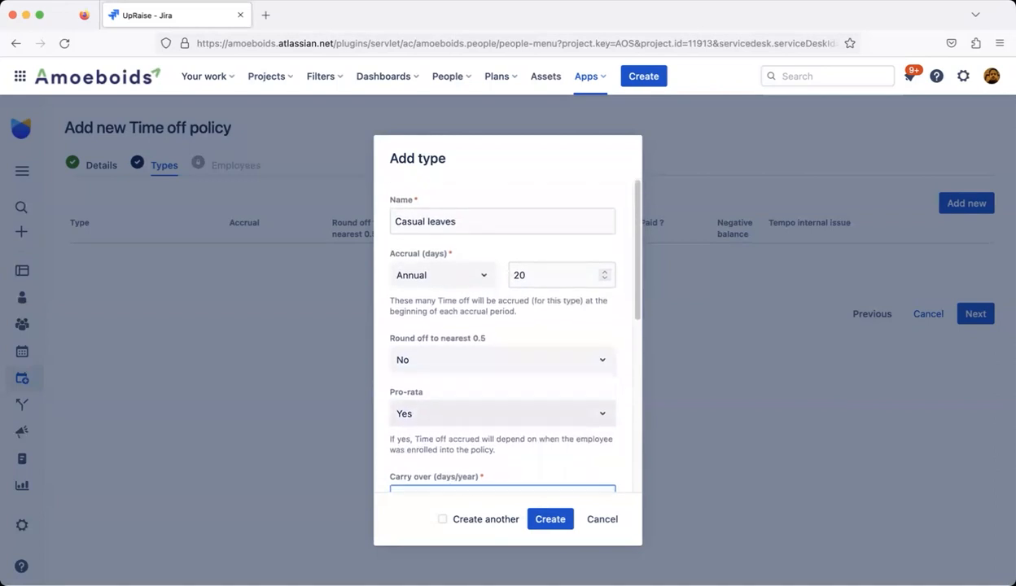
scroll(503, 325, down, 5)
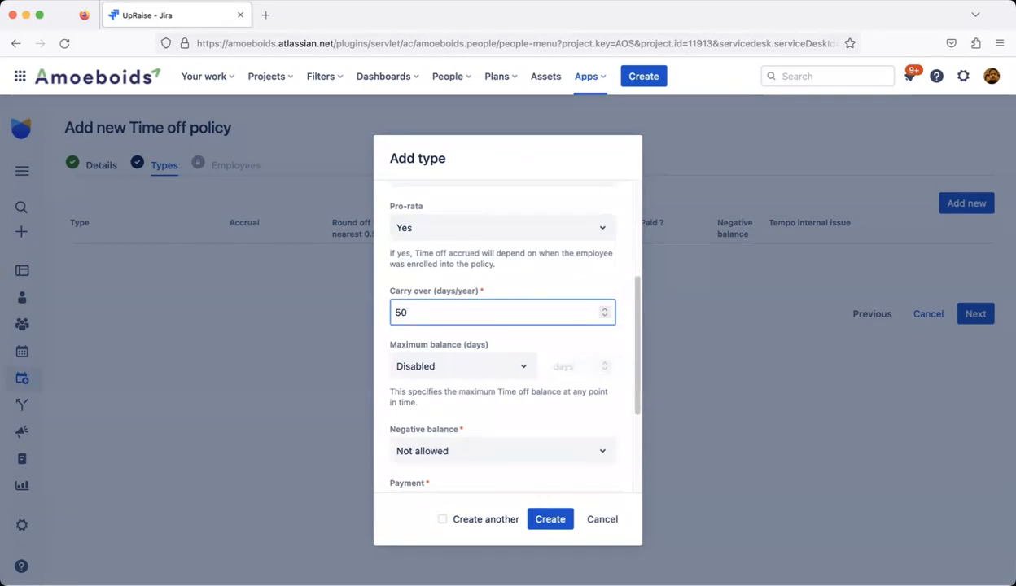
double_click(407, 344)
triple_click(407, 344)
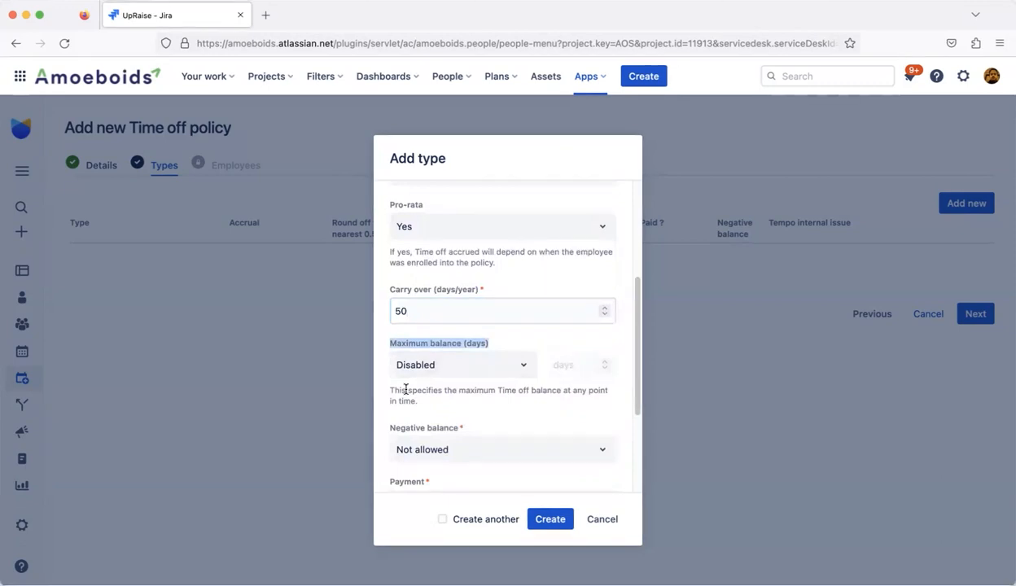
scroll(406, 391, up, 1)
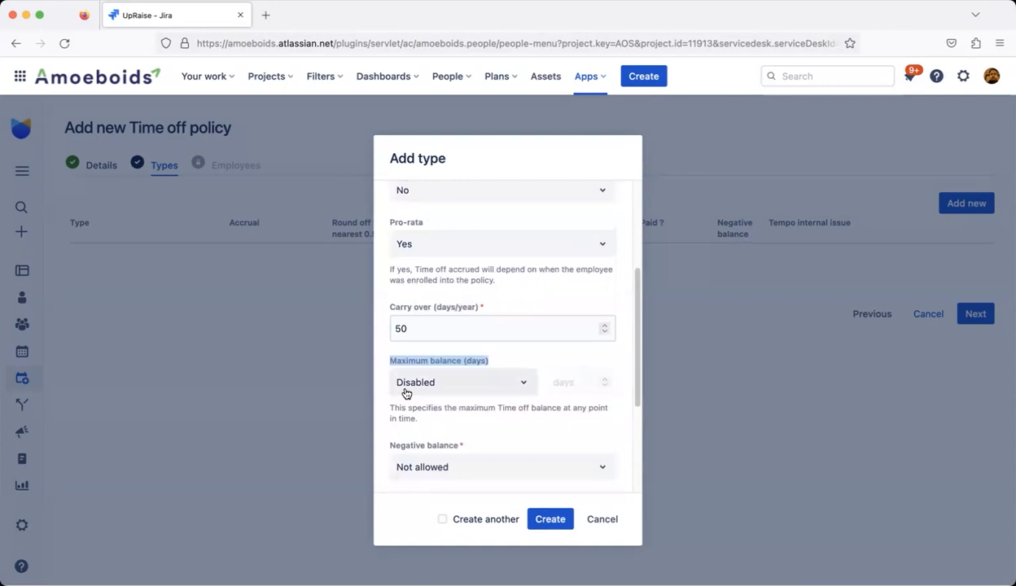
scroll(407, 391, down, 1)
Rename the time off type as "Community service".
scroll(406, 389, up, 4)
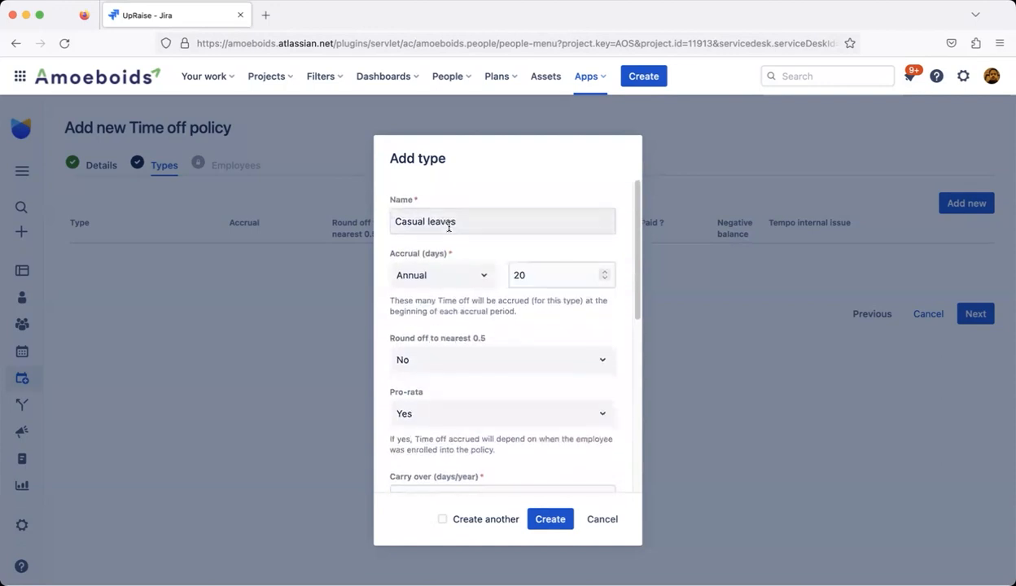
triple_click(449, 227)
text(Community)
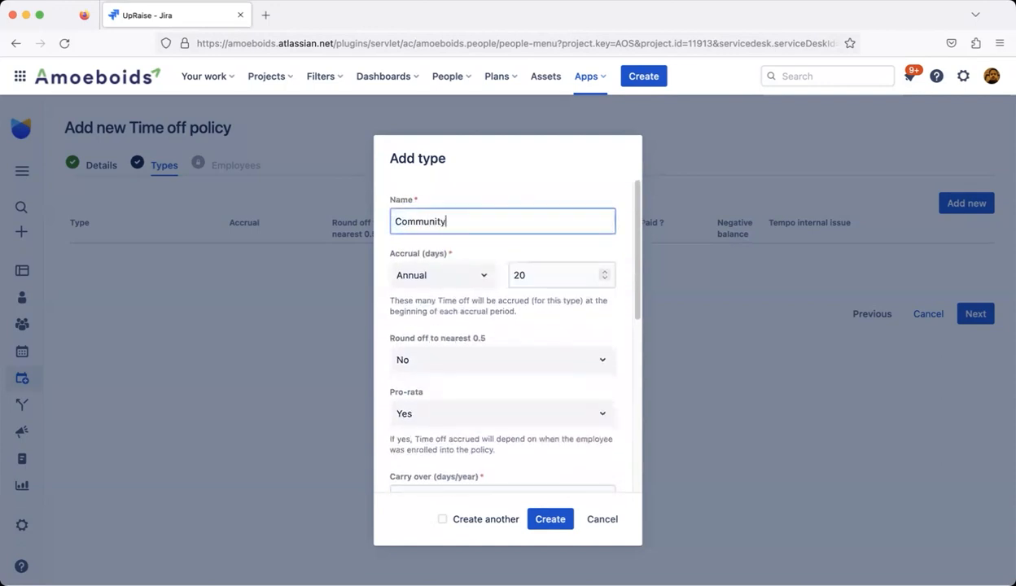
text( service)
Change the accrual period to Monthly and set the accrual to 1 day.
click(448, 268)
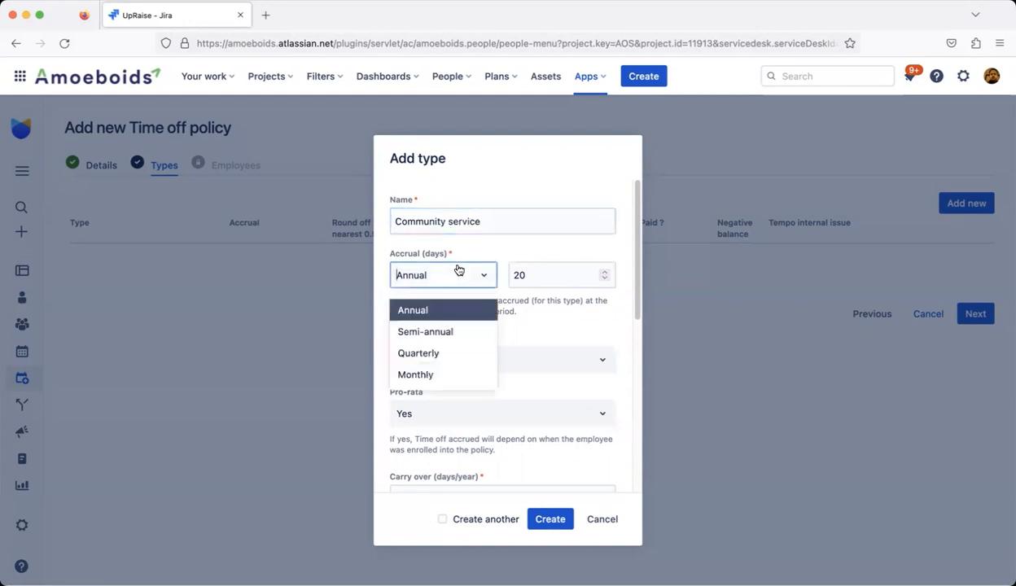
click(423, 376)
double_click(552, 276)
text(1)
click(547, 242)
scroll(528, 378, down, 1)
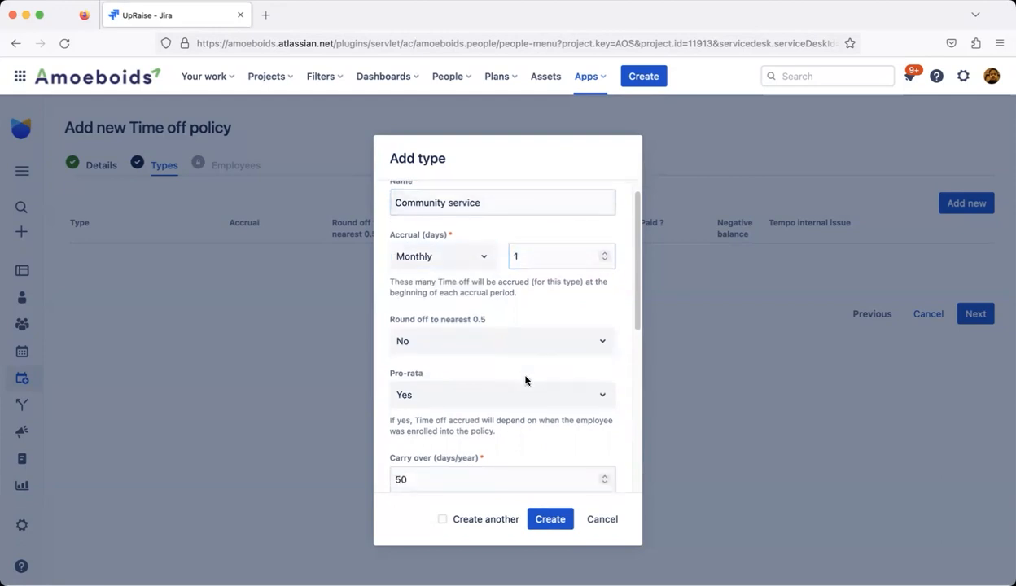
Enable the maximum balance for the Community service type and set it to 3 days.
scroll(525, 380, down, 3)
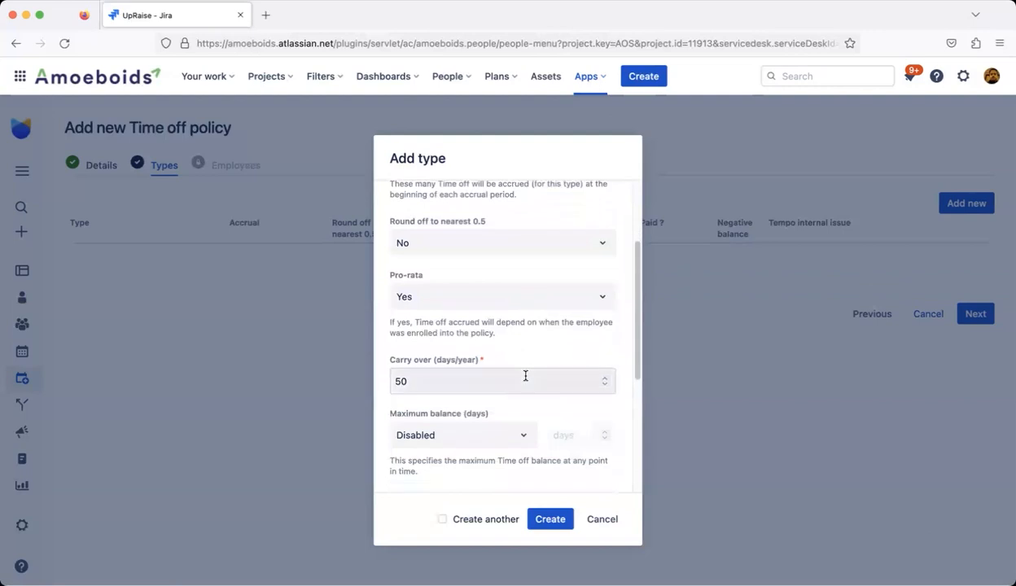
scroll(525, 376, up, 1)
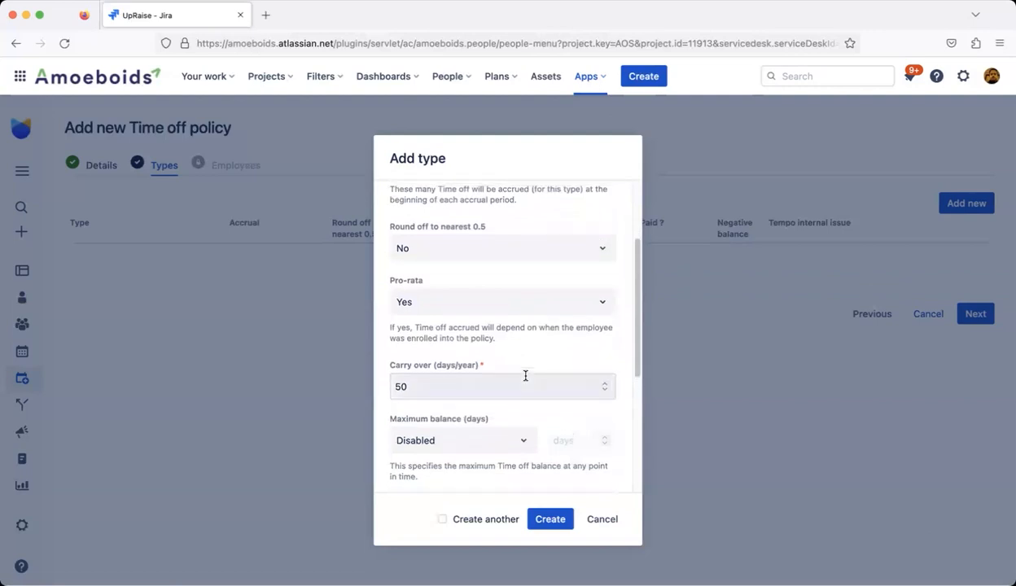
scroll(525, 376, up, 3)
double_click(534, 284)
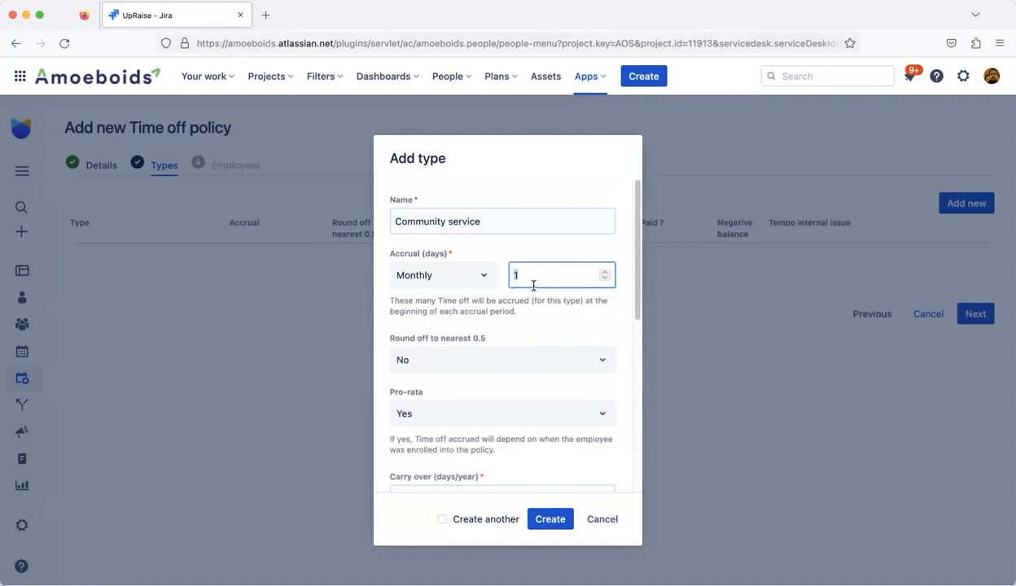
scroll(534, 287, down, 5)
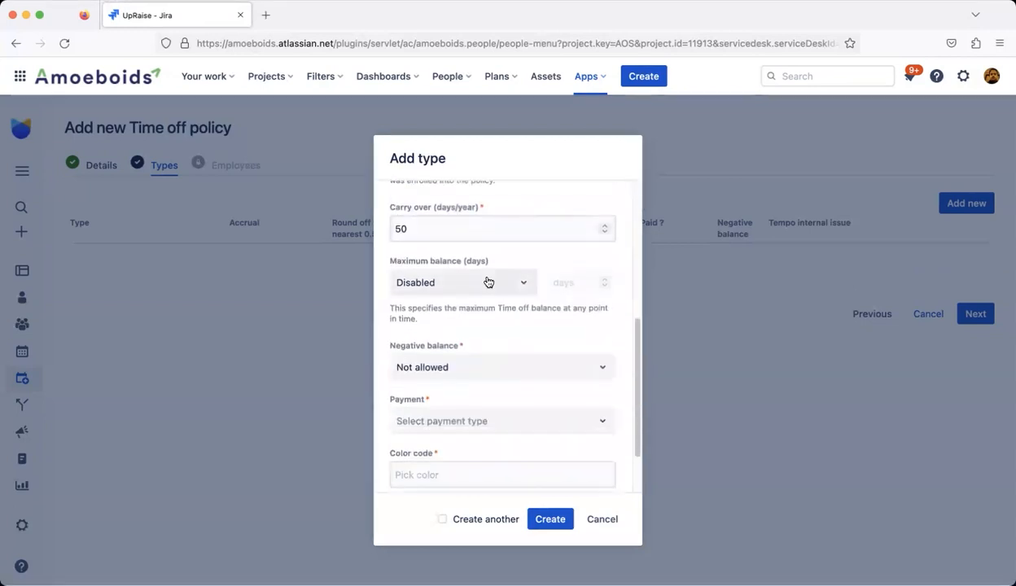
scroll(488, 283, up, 5)
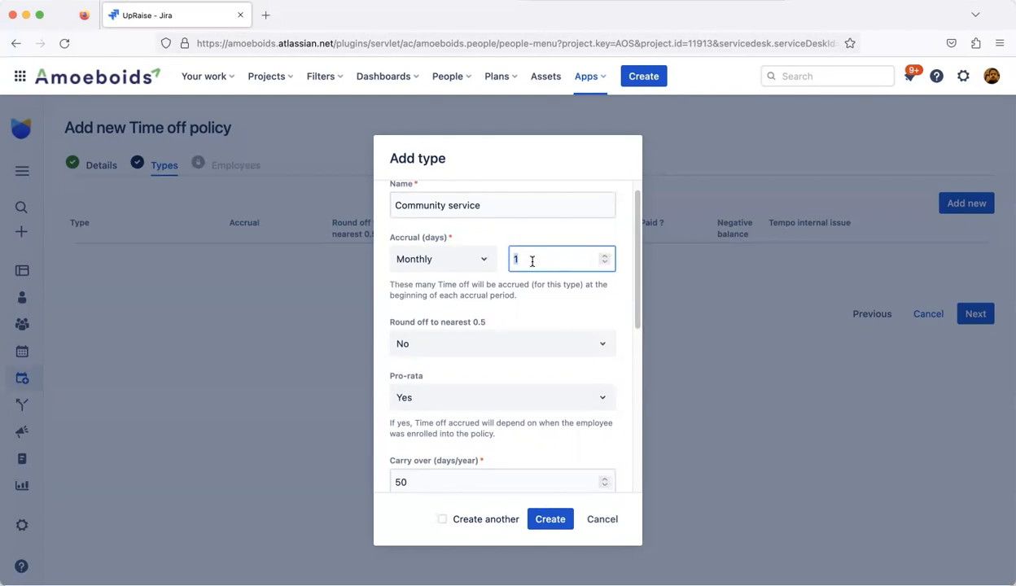
scroll(534, 263, down, 5)
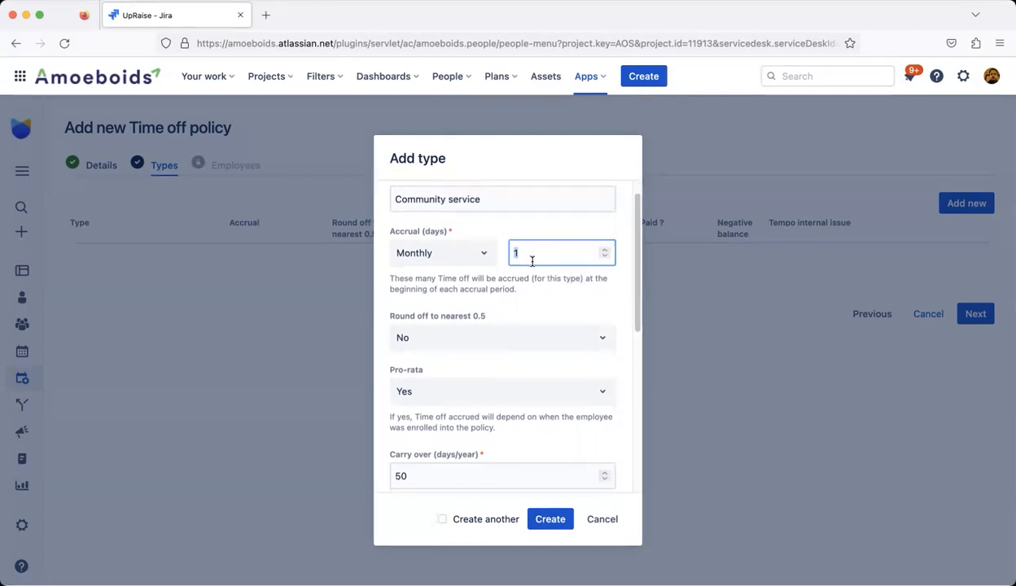
scroll(533, 265, down, 1)
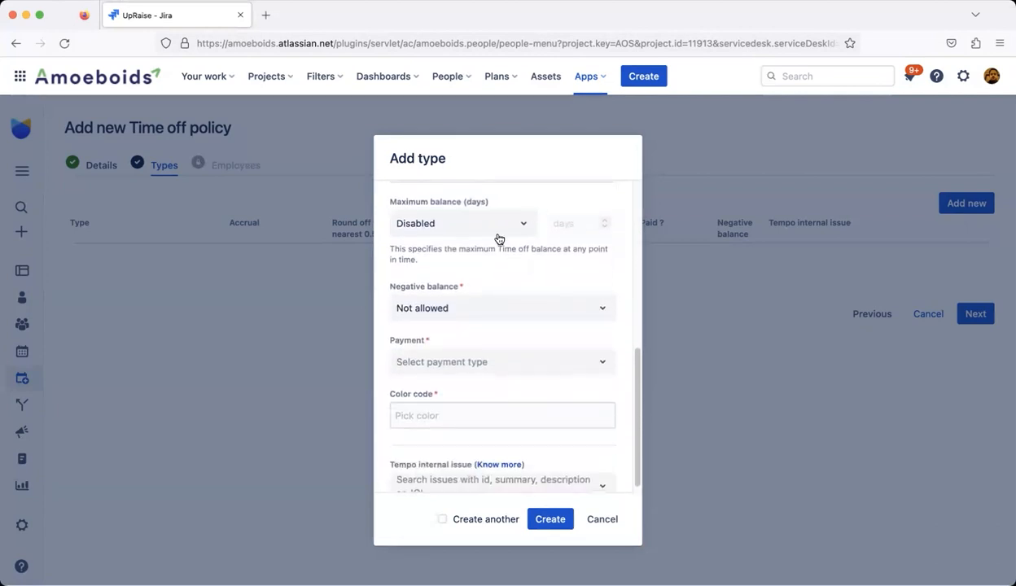
click(515, 222)
click(469, 257)
click(552, 221)
text(3)
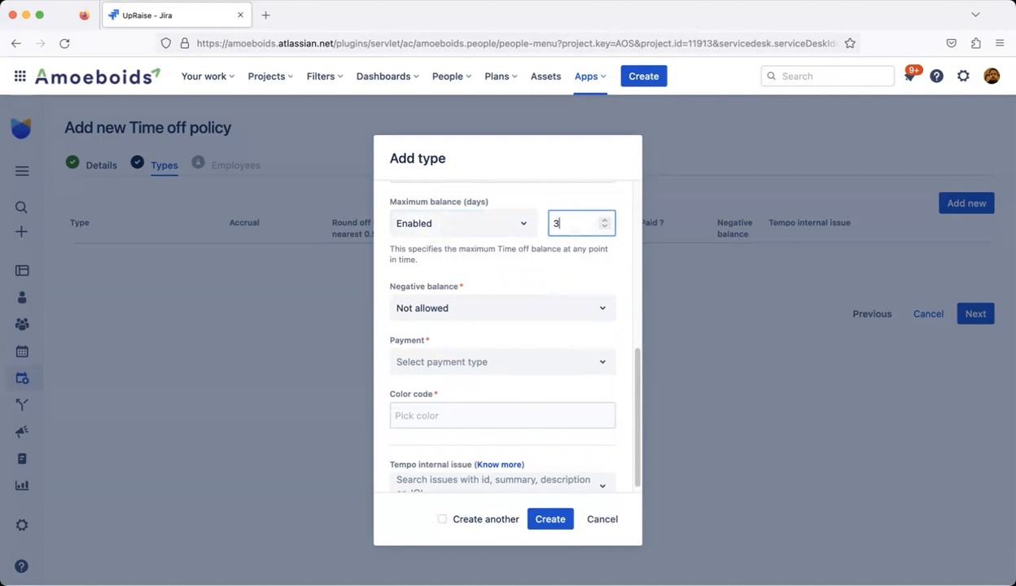
Recheck the type's accrual and maximum balance, and set its negative balance to Allowed.
scroll(514, 215, up, 5)
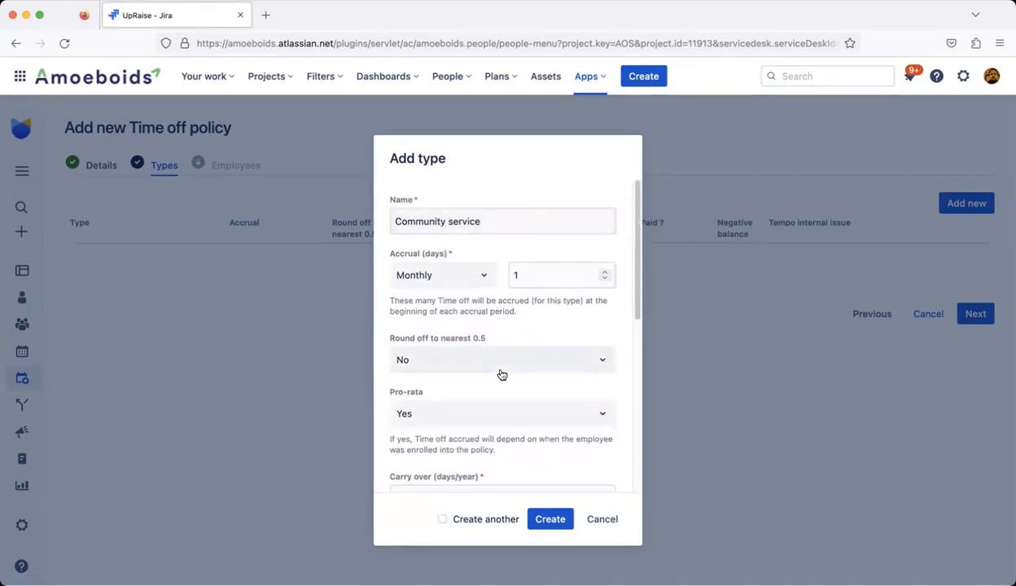
scroll(501, 374, down, 5)
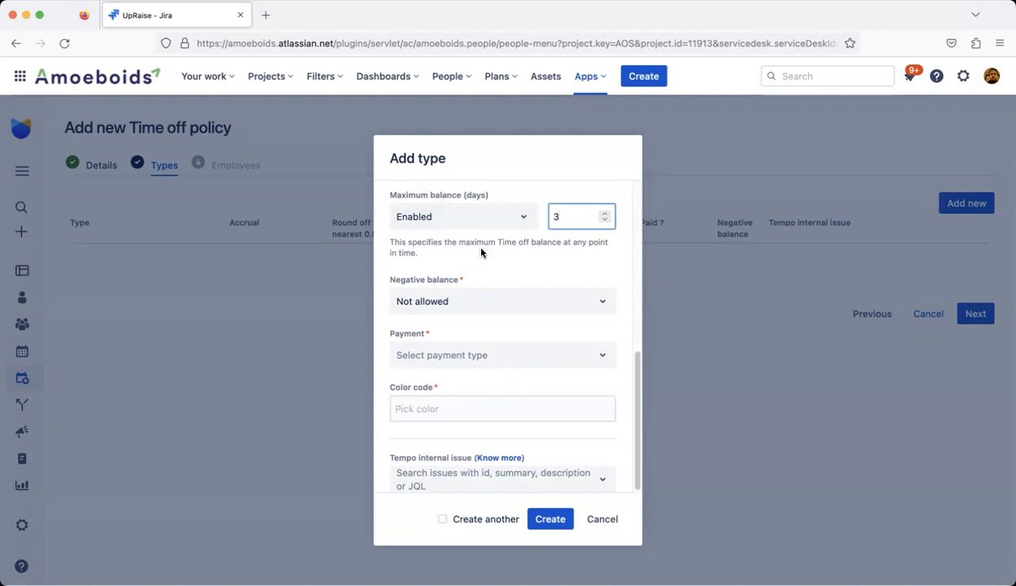
scroll(481, 253, up, 10)
triple_click(486, 224)
scroll(499, 384, down, 5)
scroll(501, 383, down, 1)
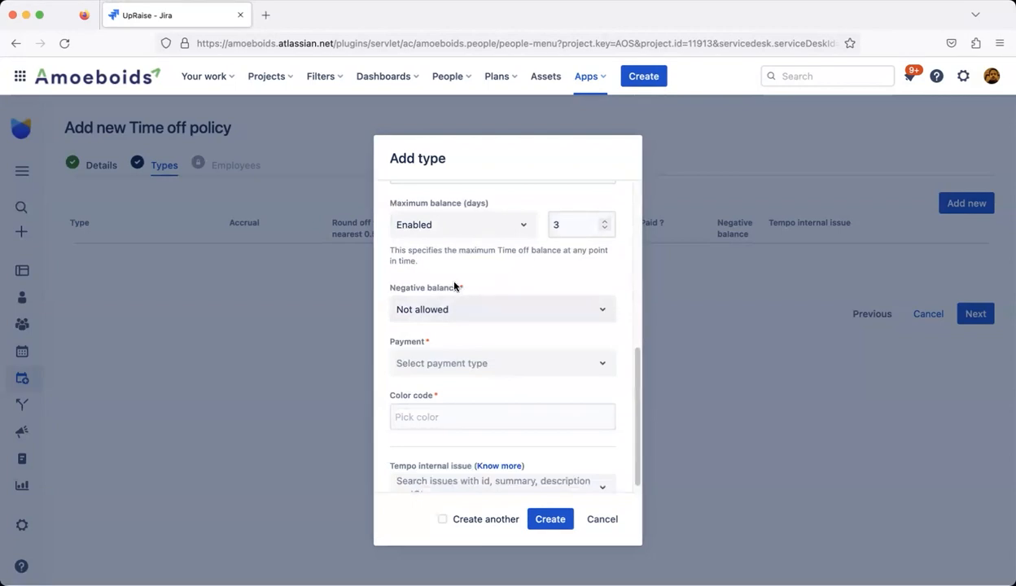
click(431, 311)
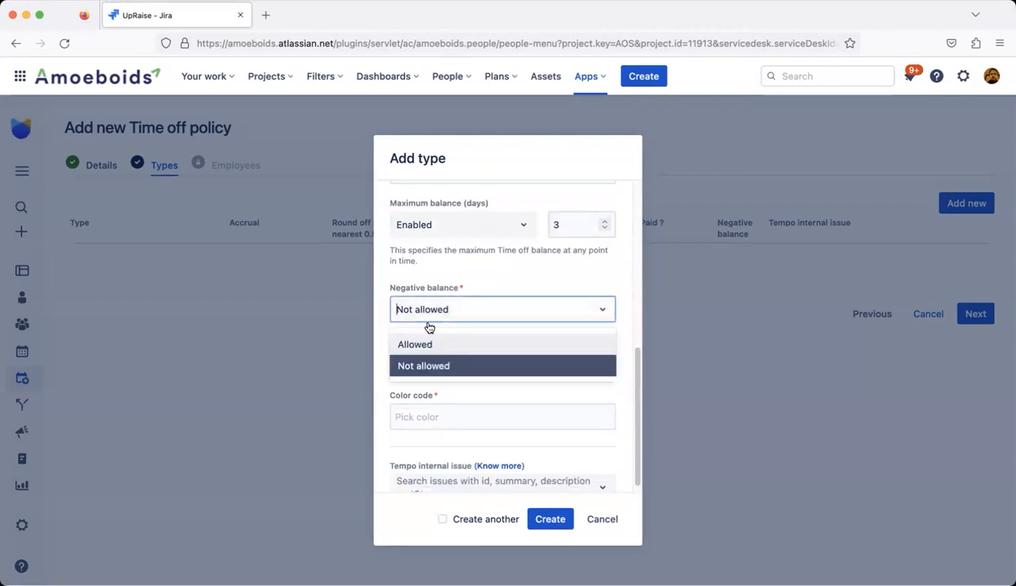
click(470, 288)
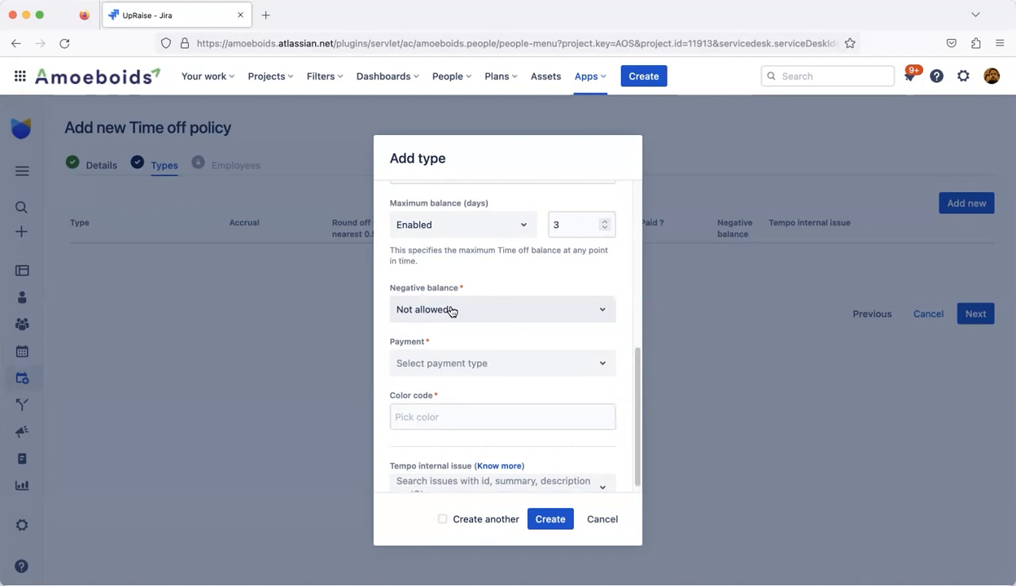
click(452, 311)
click(434, 343)
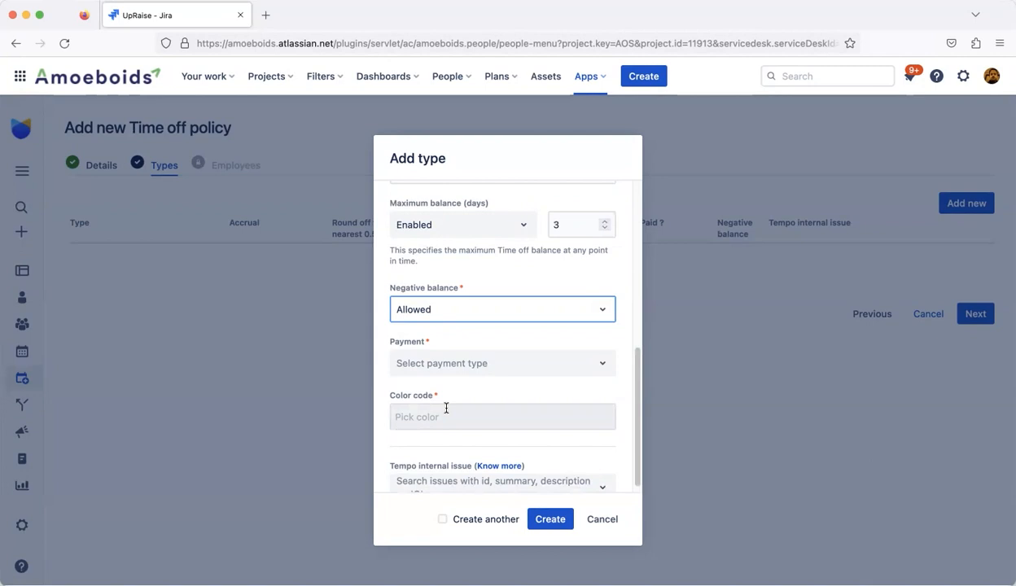
Set the type's payment to Paid and open the color picker for its color code.
scroll(446, 408, down, 1)
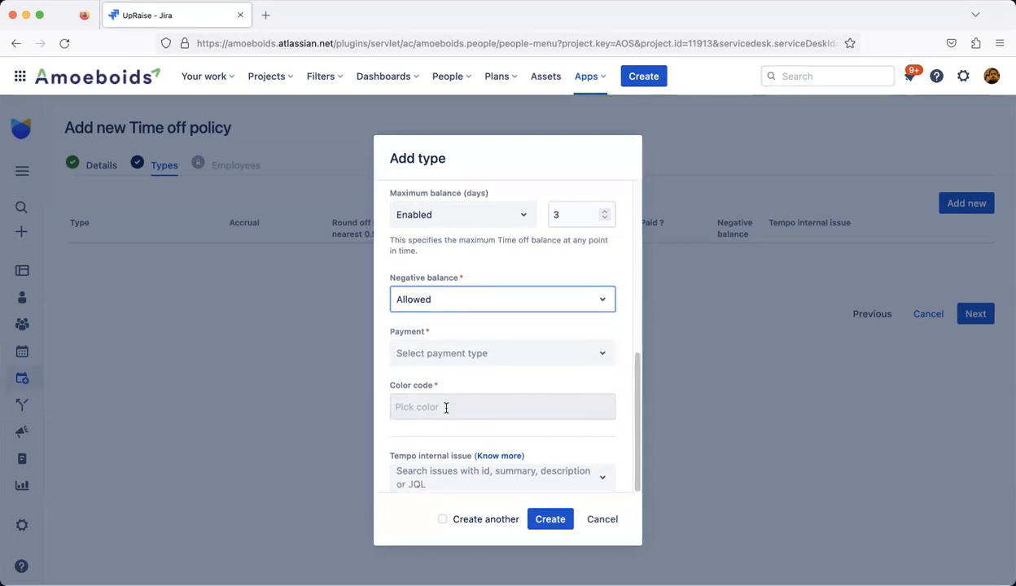
click(453, 355)
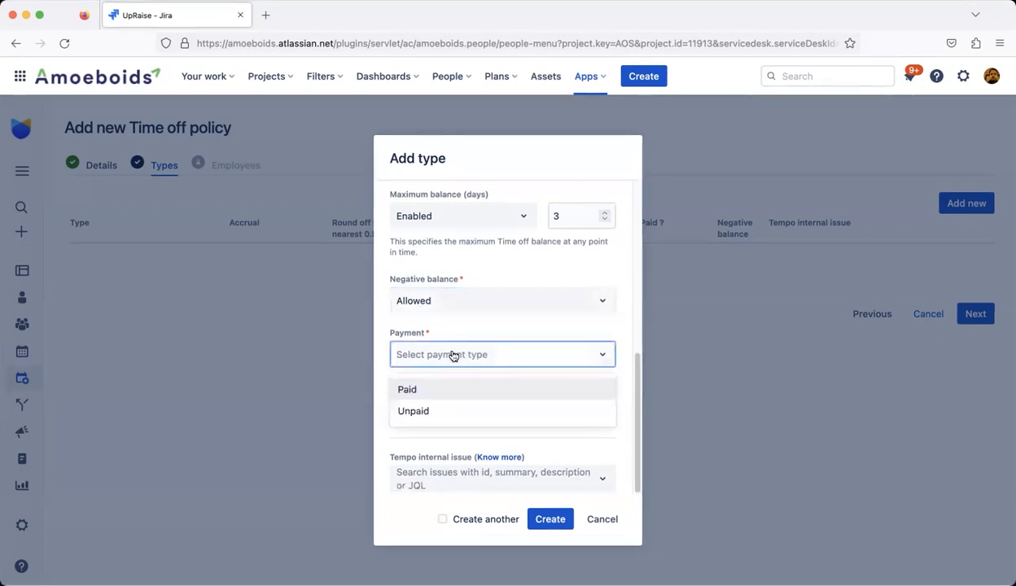
click(427, 392)
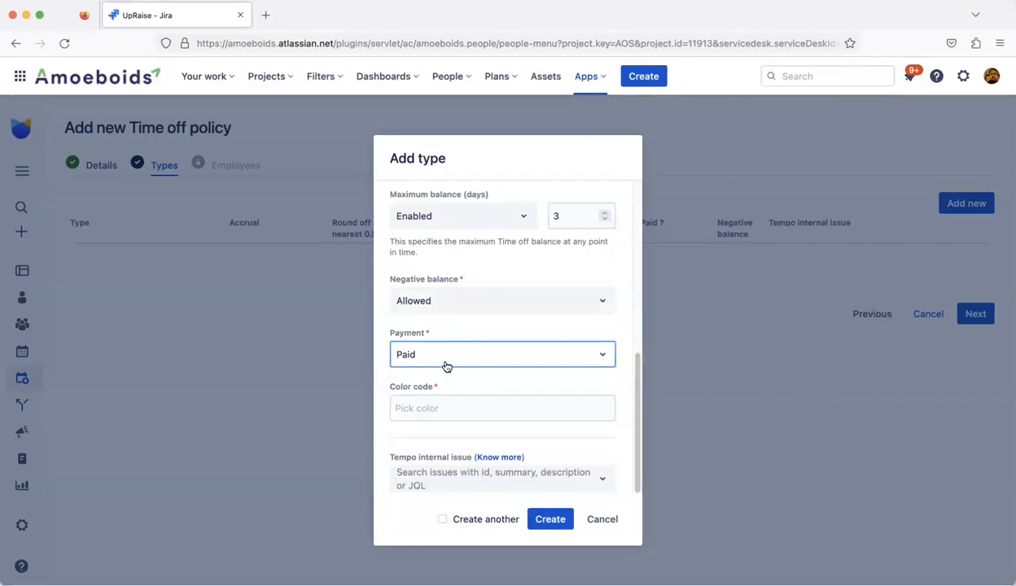
click(437, 399)
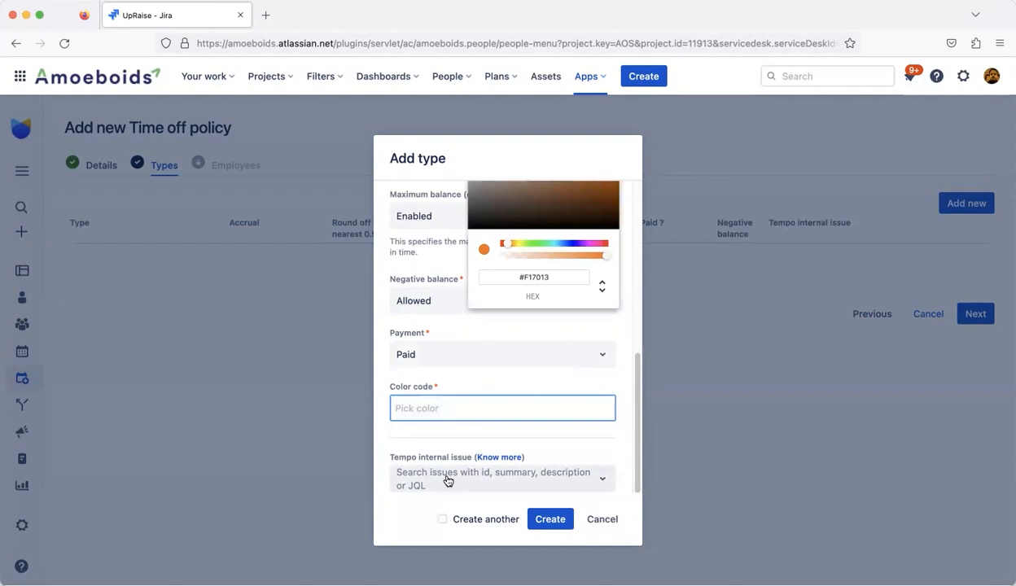
Discard the unsaved Community service type and leave the new policy's setup for the Time off management page.
scroll(448, 482, up, 10)
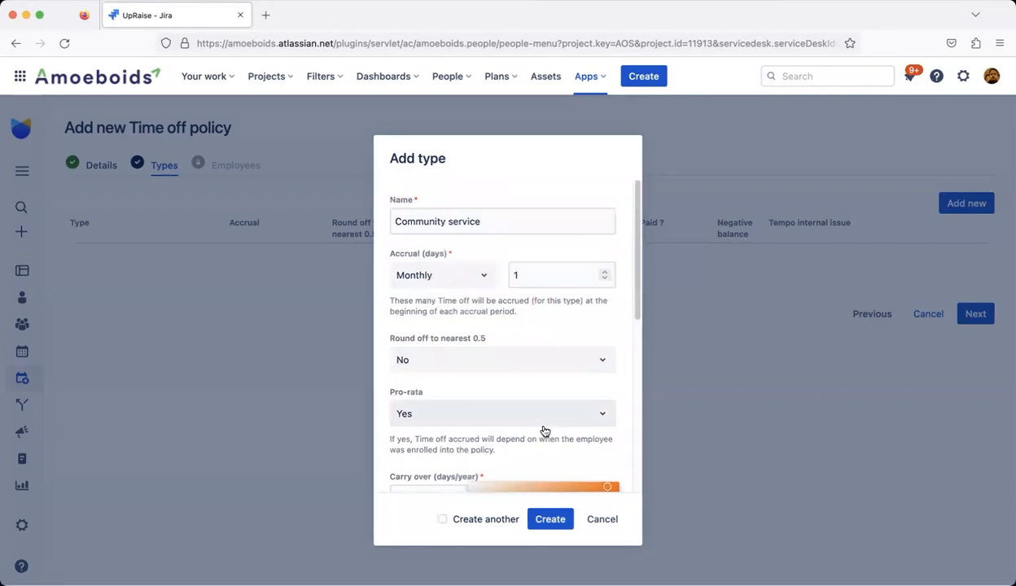
scroll(544, 428, down, 5)
scroll(543, 427, up, 5)
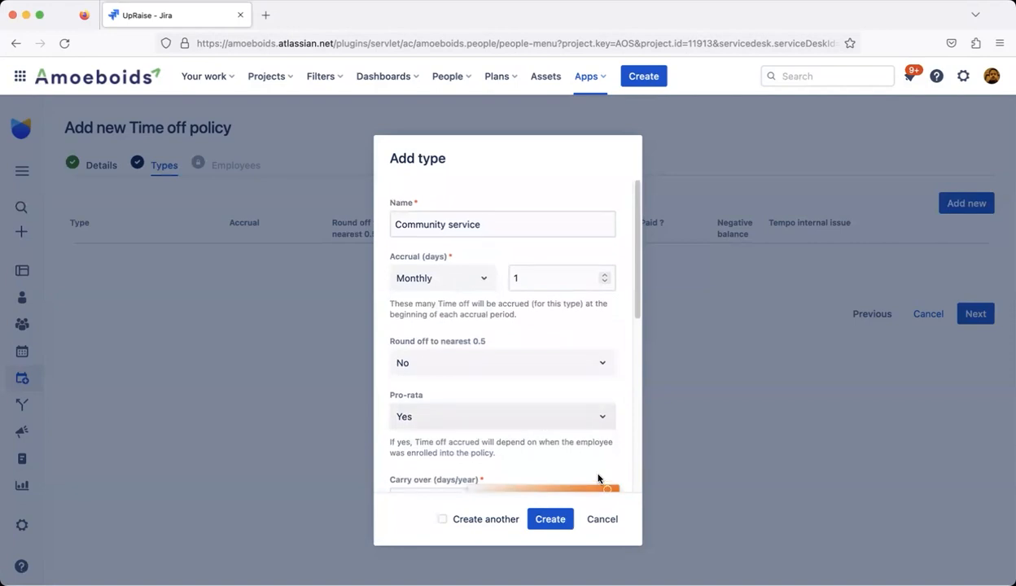
click(602, 520)
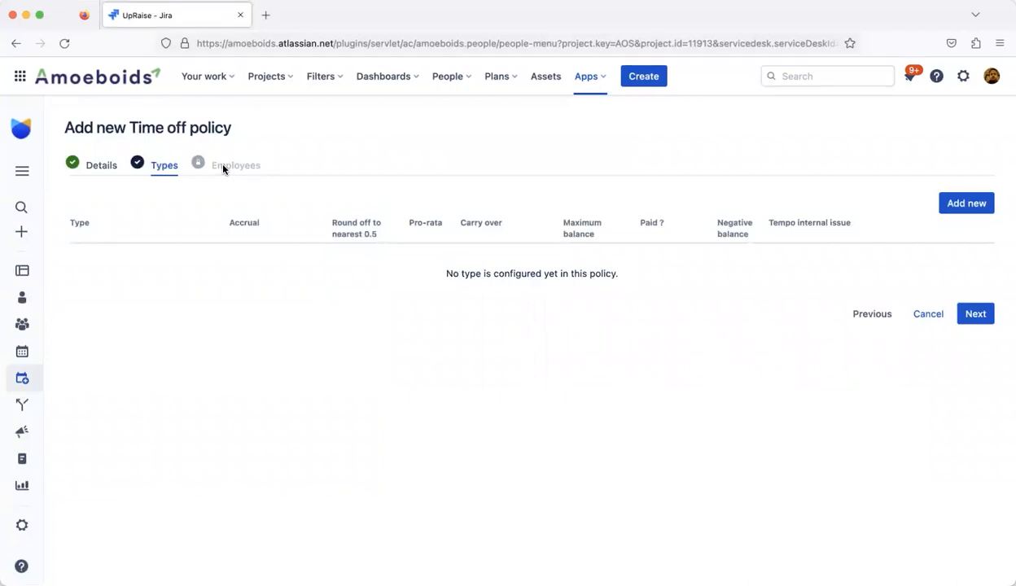
click(923, 314)
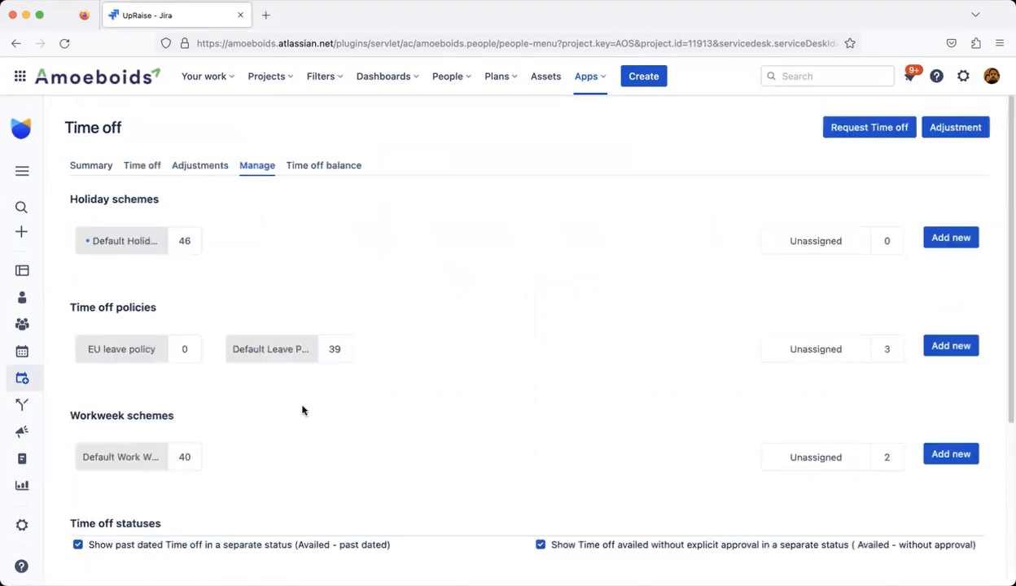
Open the Default Leave Policy and examine its time off types, including Leave without pay, Casual Leaves, Sick Leaves, Sabbatical Leaves and Work from home.
click(274, 350)
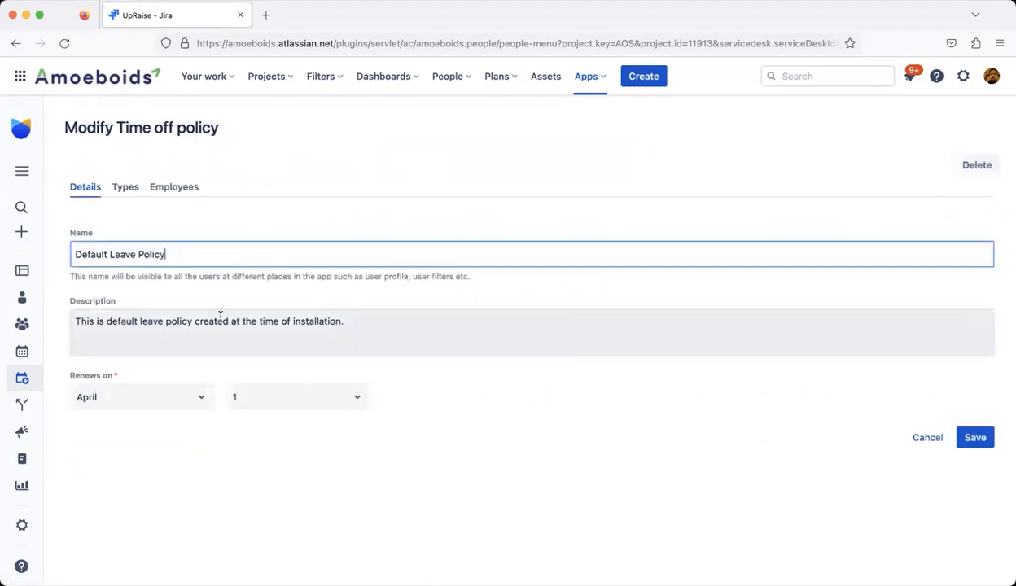
click(127, 190)
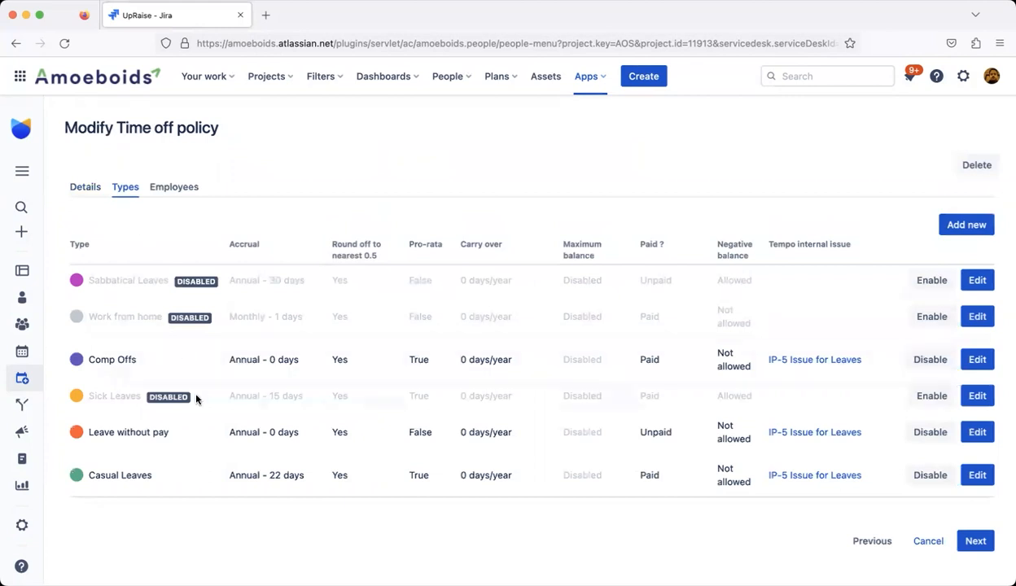
triple_click(113, 431)
triple_click(120, 475)
double_click(101, 393)
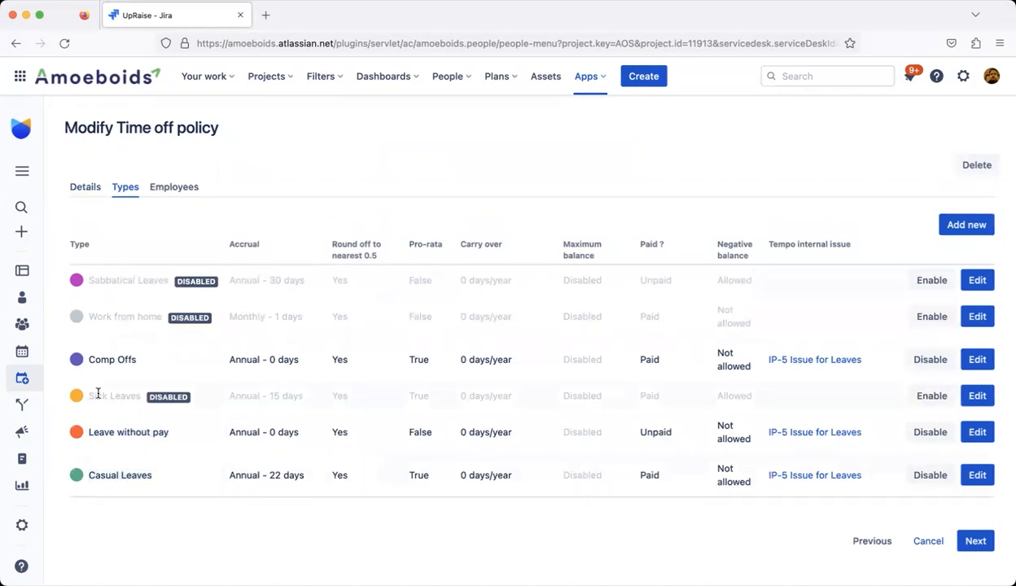
double_click(111, 280)
triple_click(112, 280)
triple_click(107, 315)
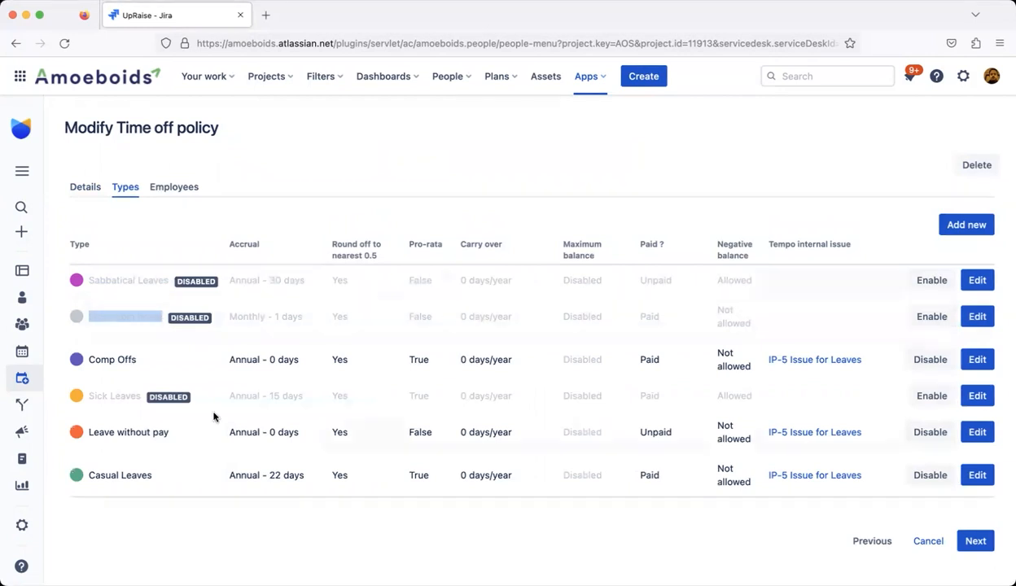
click(198, 301)
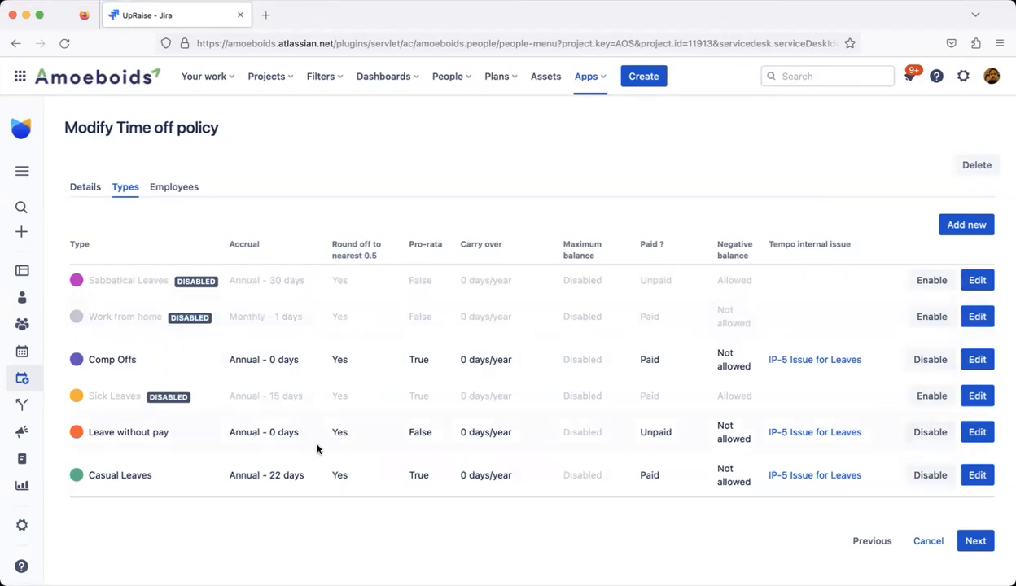
triple_click(128, 432)
triple_click(122, 475)
Open the Casual Leaves type for editing, review its accrual, carry over, balance and payment settings, and close it without changes.
click(978, 475)
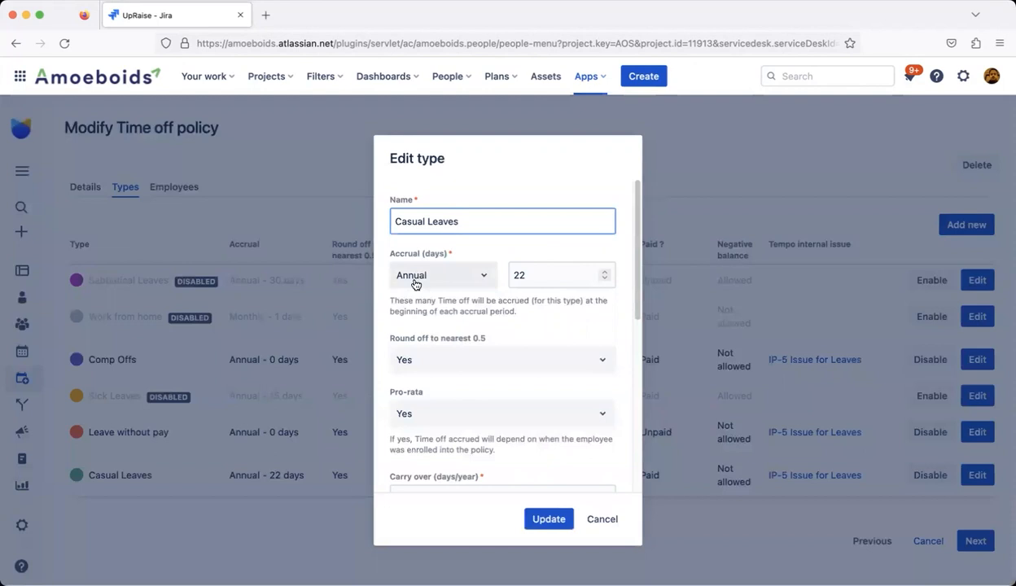
click(518, 275)
double_click(519, 275)
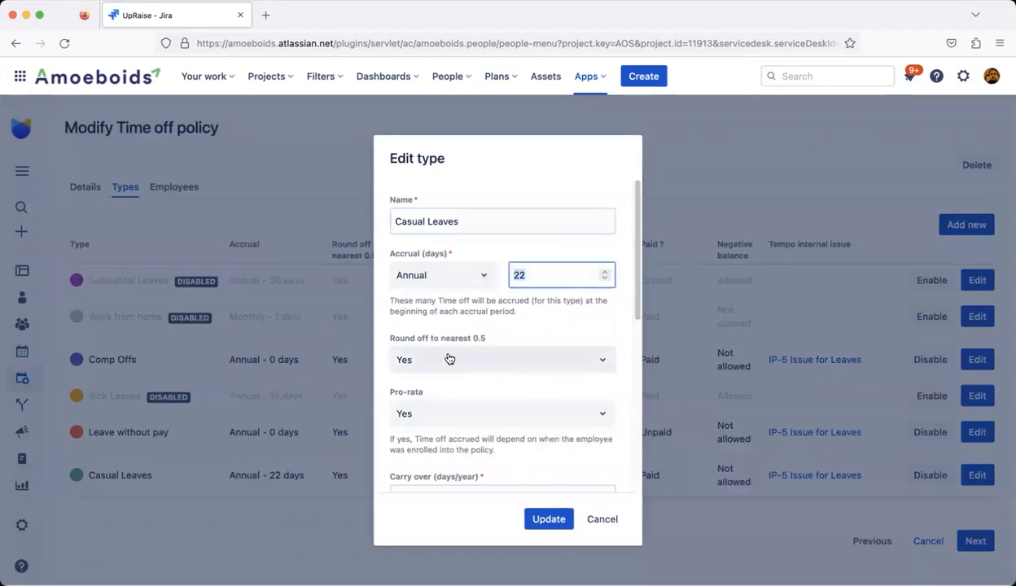
scroll(481, 382, down, 3)
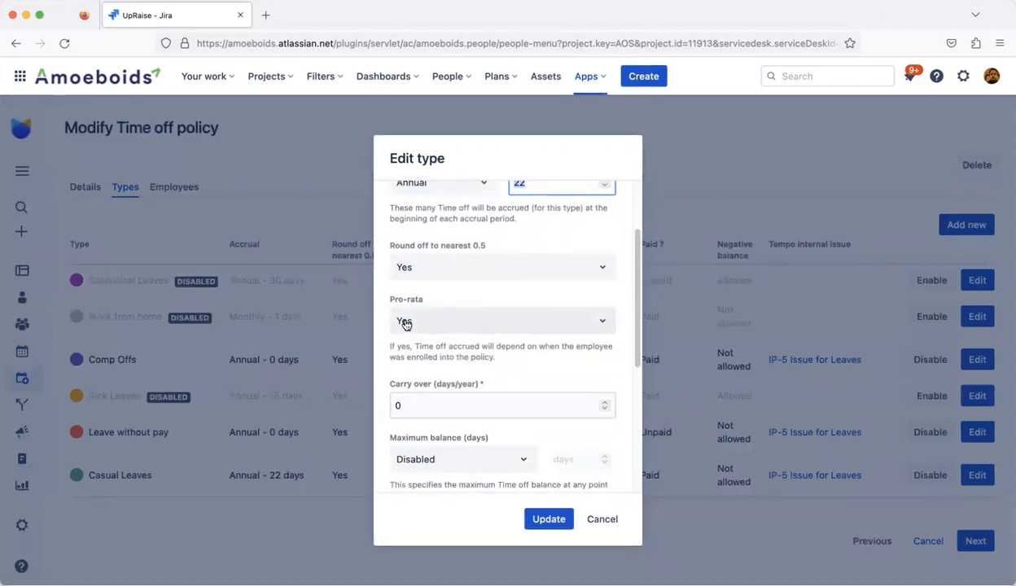
scroll(415, 310, down, 4)
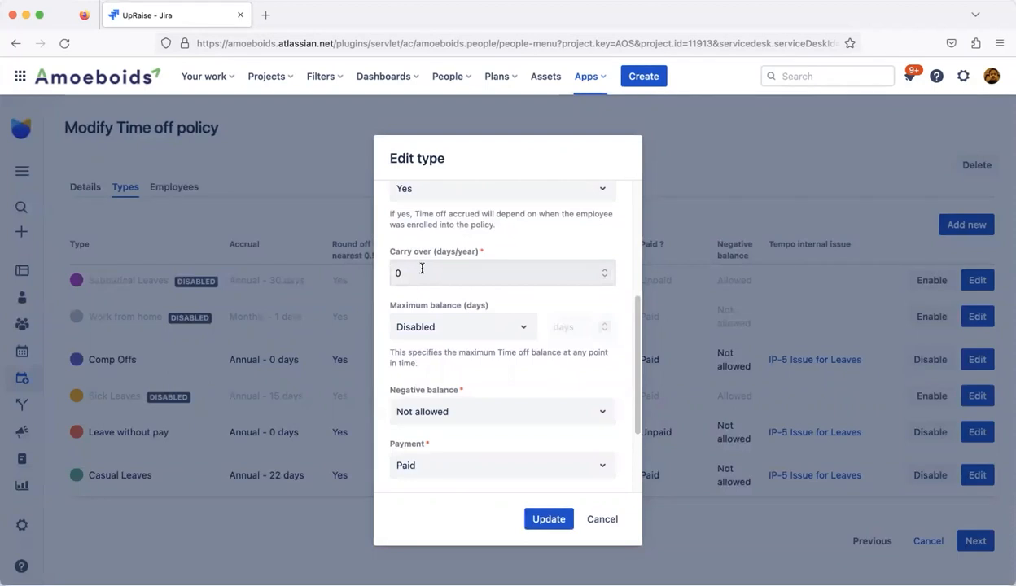
scroll(434, 365, down, 3)
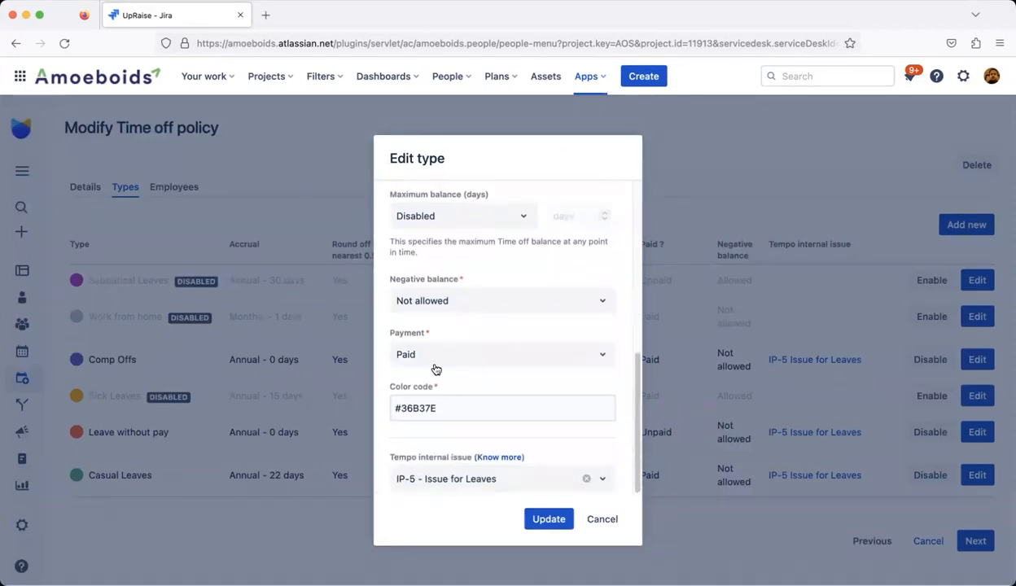
scroll(433, 362, up, 5)
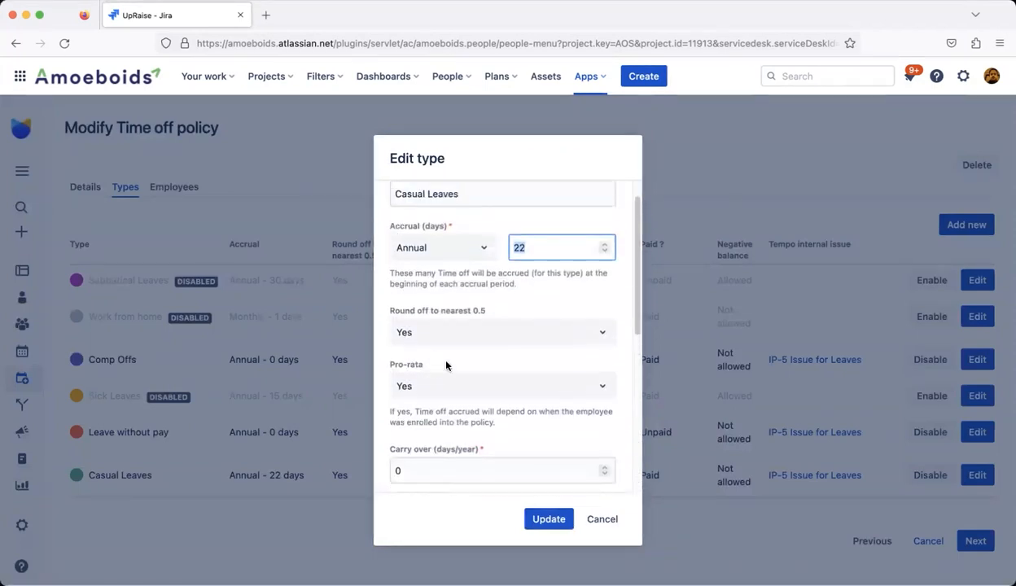
click(602, 520)
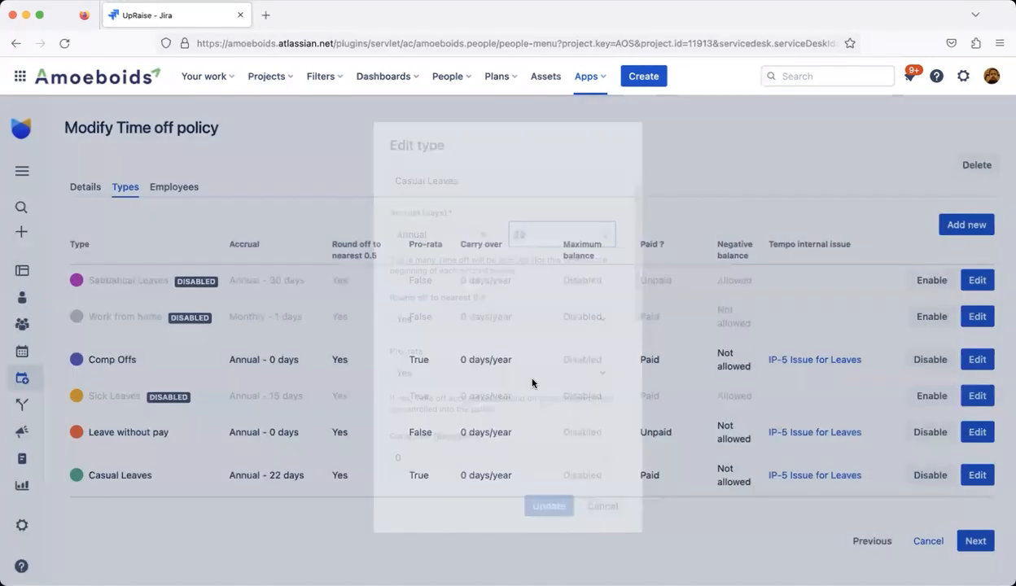
Examine the Default Leave Policy's enrolled employees and their enrollment start dates.
click(185, 188)
scroll(286, 467, down, 2)
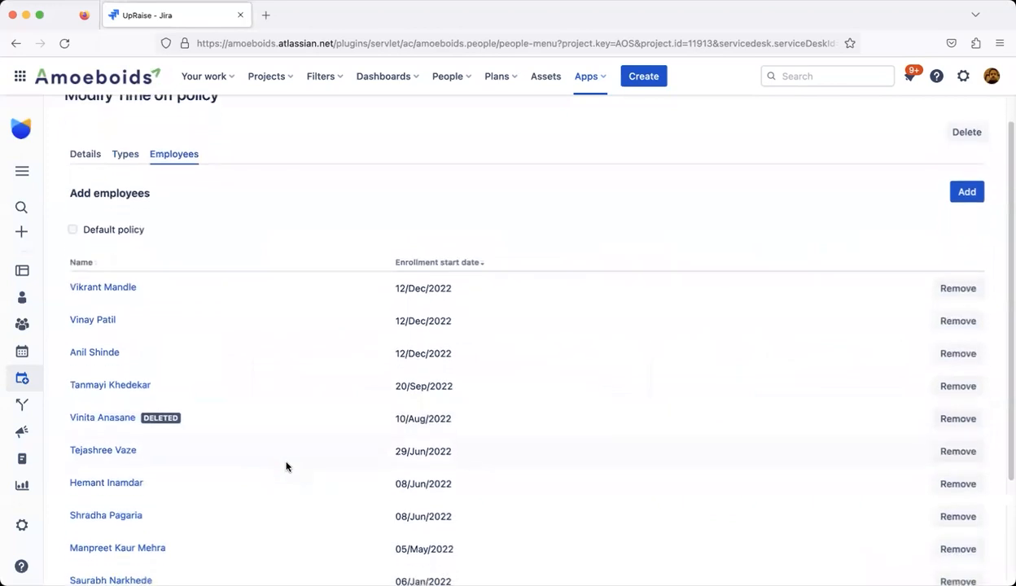
scroll(286, 467, down, 2)
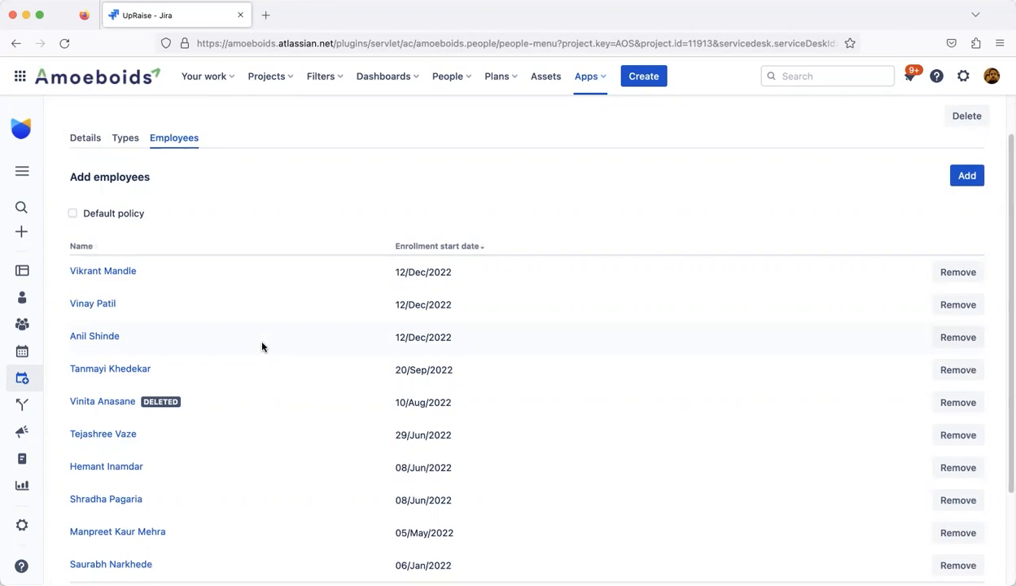
scroll(261, 347, down, 3)
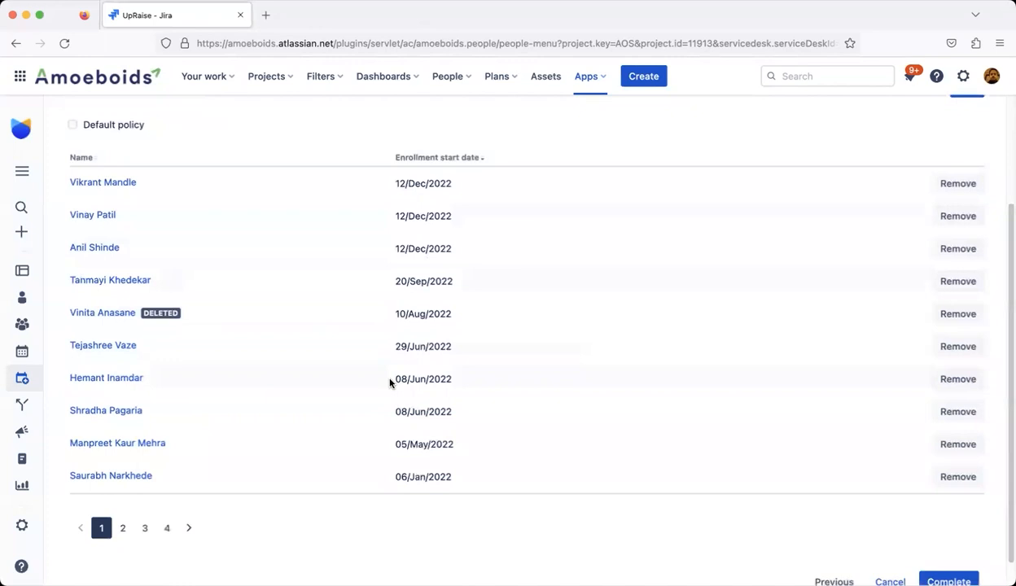
scroll(390, 383, up, 1)
scroll(390, 383, up, 2)
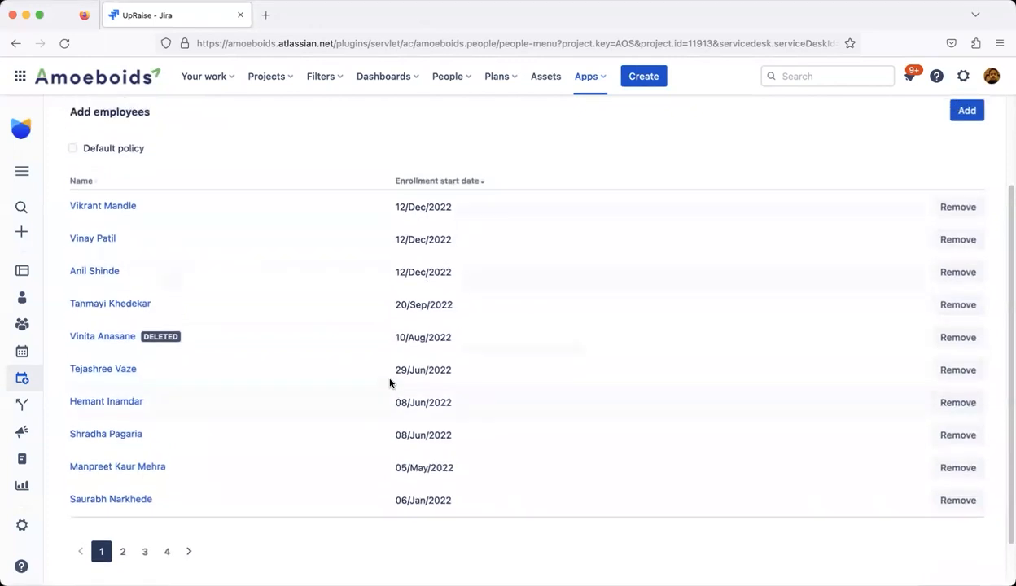
triple_click(421, 205)
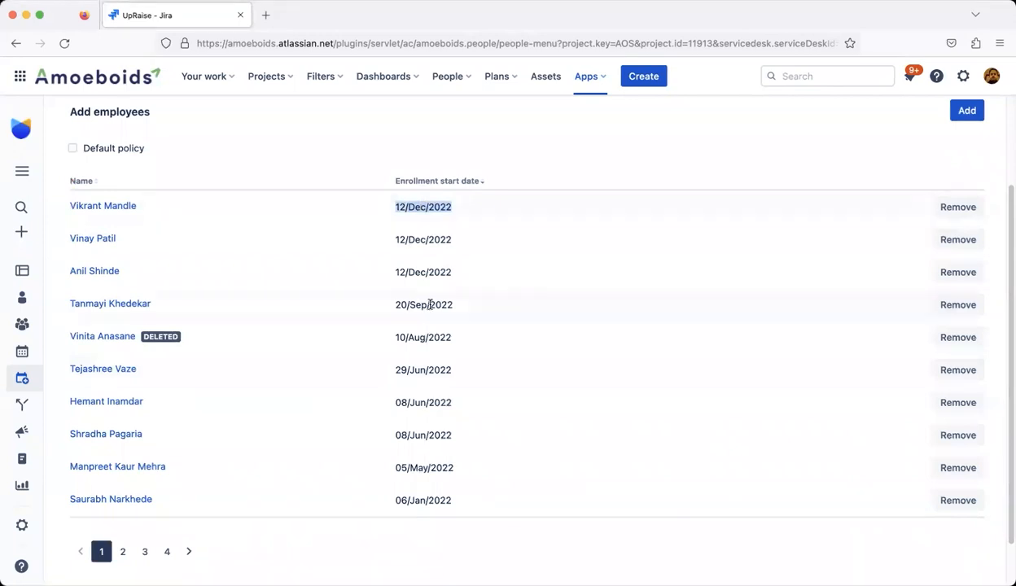
scroll(430, 304, up, 3)
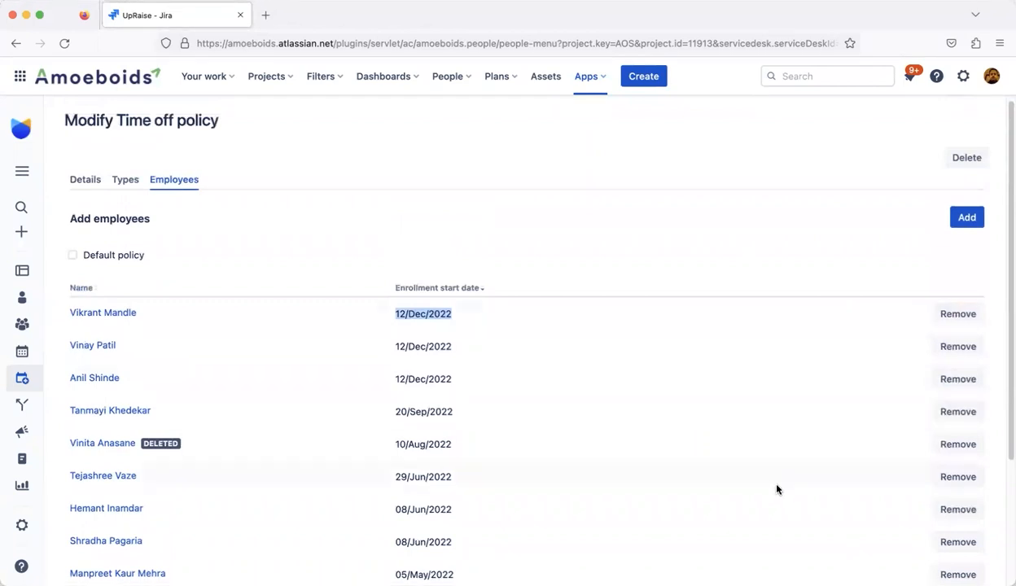
Edit the Casual Leaves type, setting its annual accrual to 20 days, and check its pro-rata, carry over, balance and payment settings.
click(126, 181)
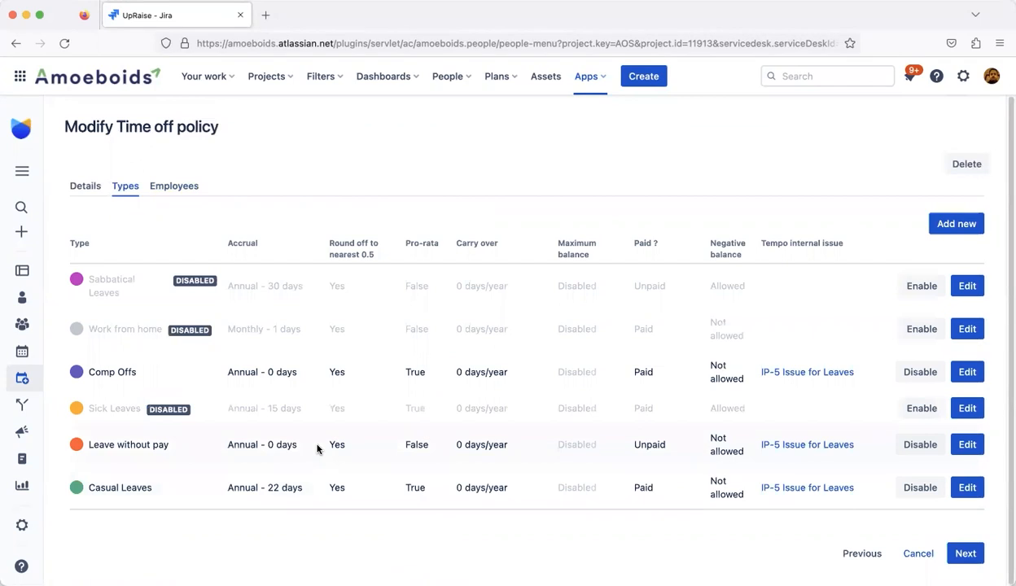
click(965, 488)
double_click(533, 266)
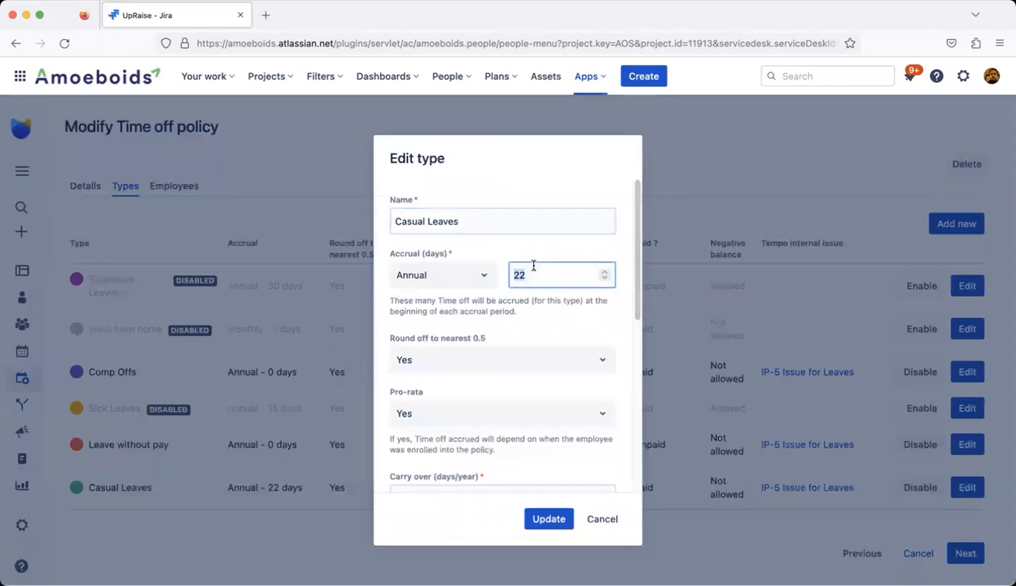
text(20)
scroll(450, 344, down, 1)
scroll(450, 344, down, 3)
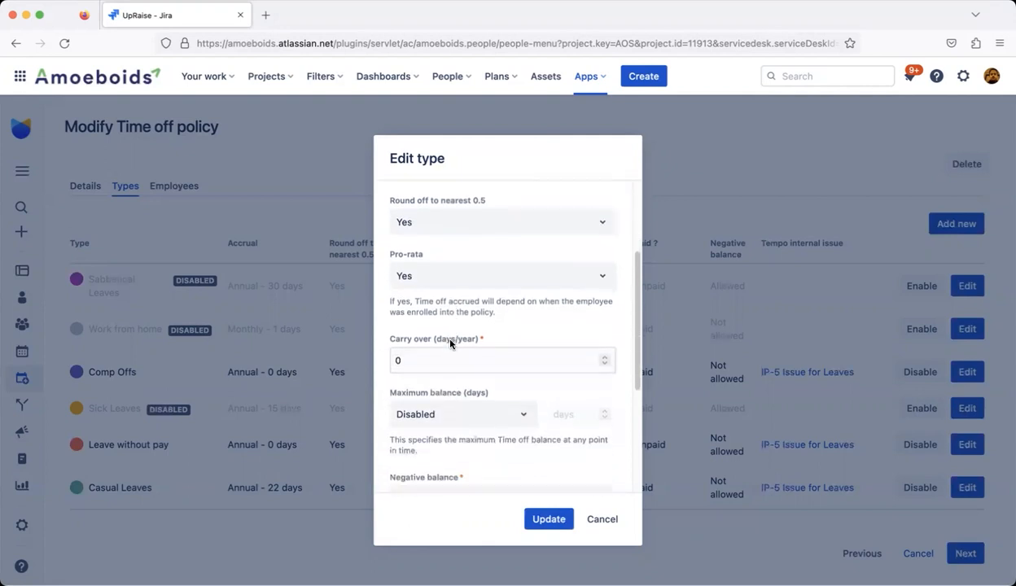
scroll(450, 344, down, 5)
scroll(450, 345, up, 4)
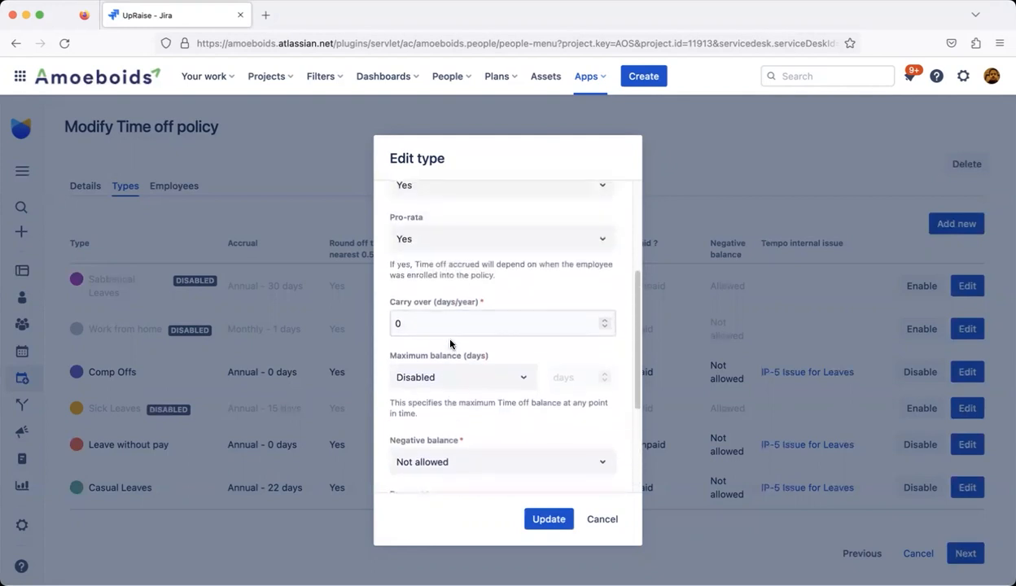
scroll(450, 345, down, 3)
scroll(450, 345, up, 2)
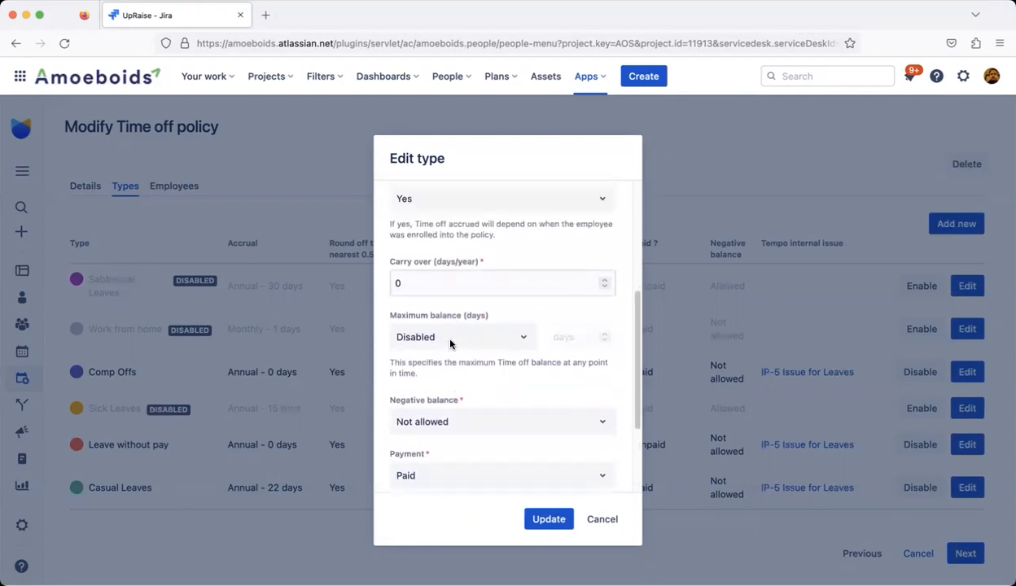
scroll(451, 343, up, 2)
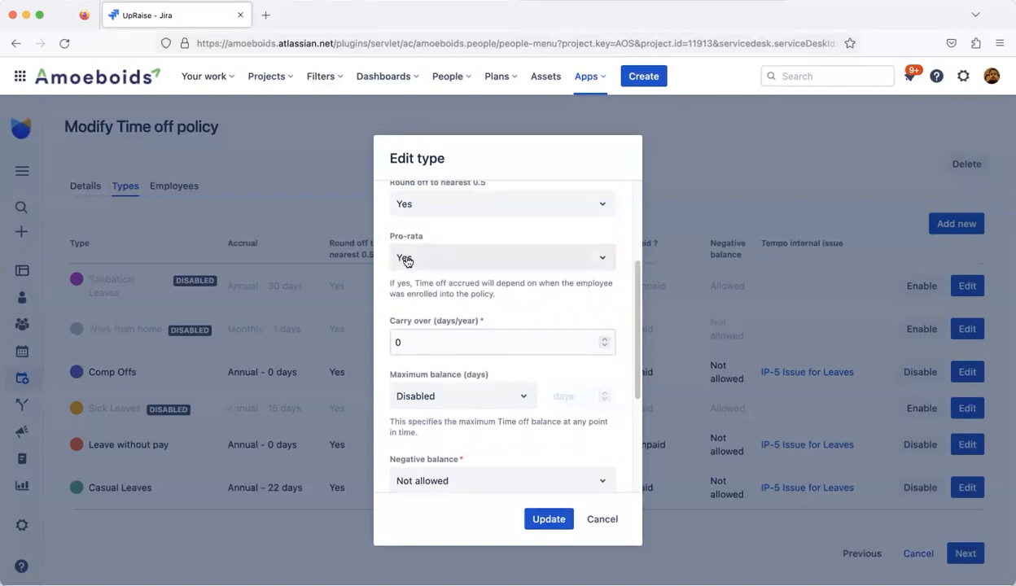
scroll(407, 260, up, 3)
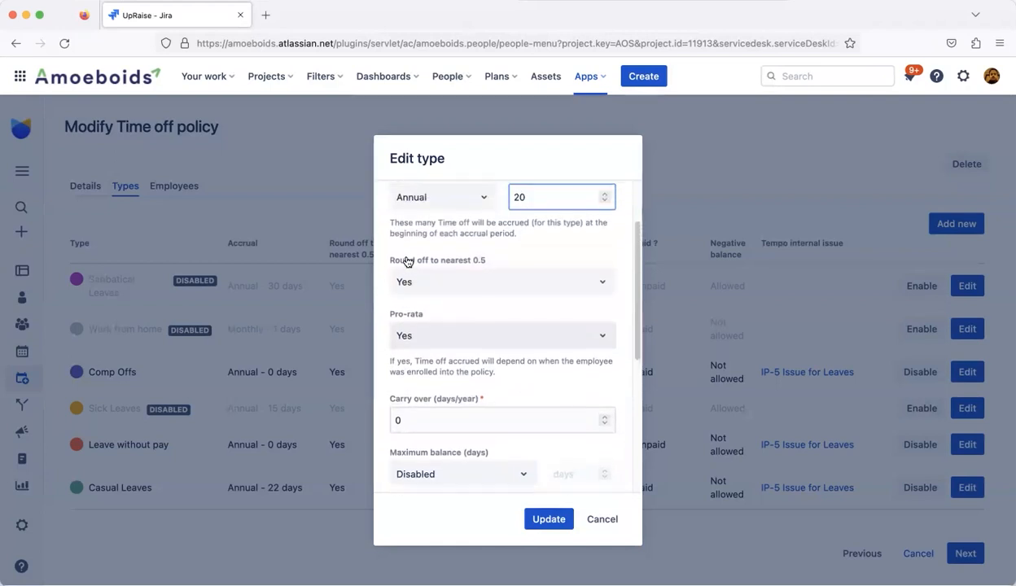
Set the Casual Leaves annual accrual back to 22 days and look through the type's remaining settings.
click(543, 275)
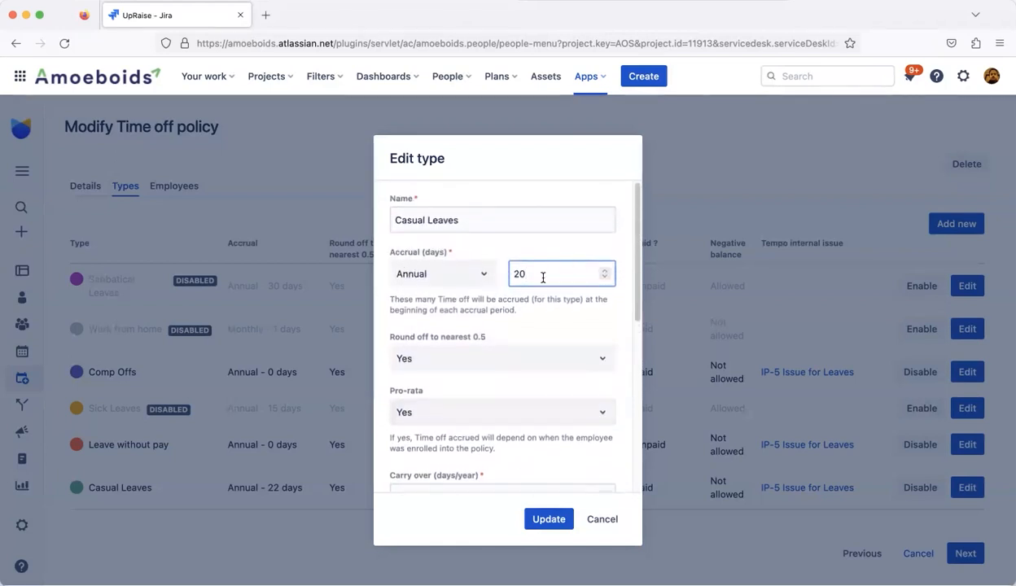
key(BackSpace)
text(2)
scroll(541, 411, down, 5)
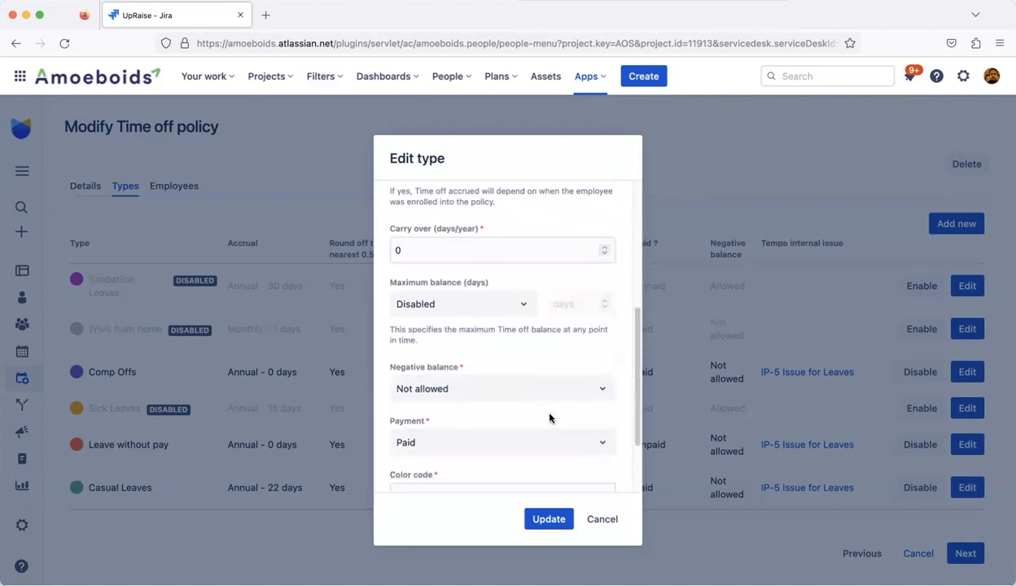
scroll(550, 417, down, 2)
scroll(550, 416, down, 2)
scroll(549, 414, up, 8)
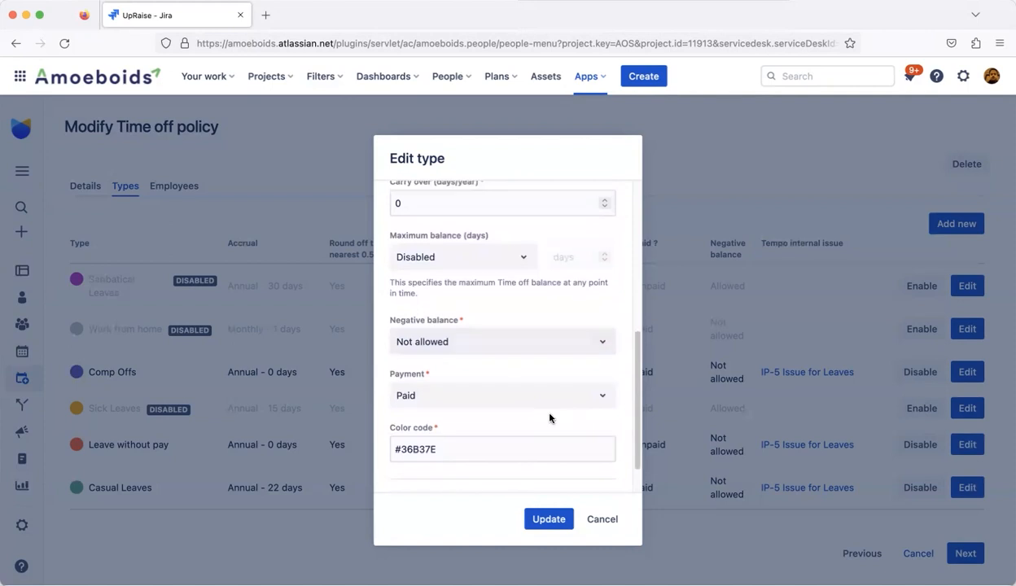
Set Pro-rata to No for Casual Leaves, look over the other settings and discard the edits.
click(485, 248)
click(440, 311)
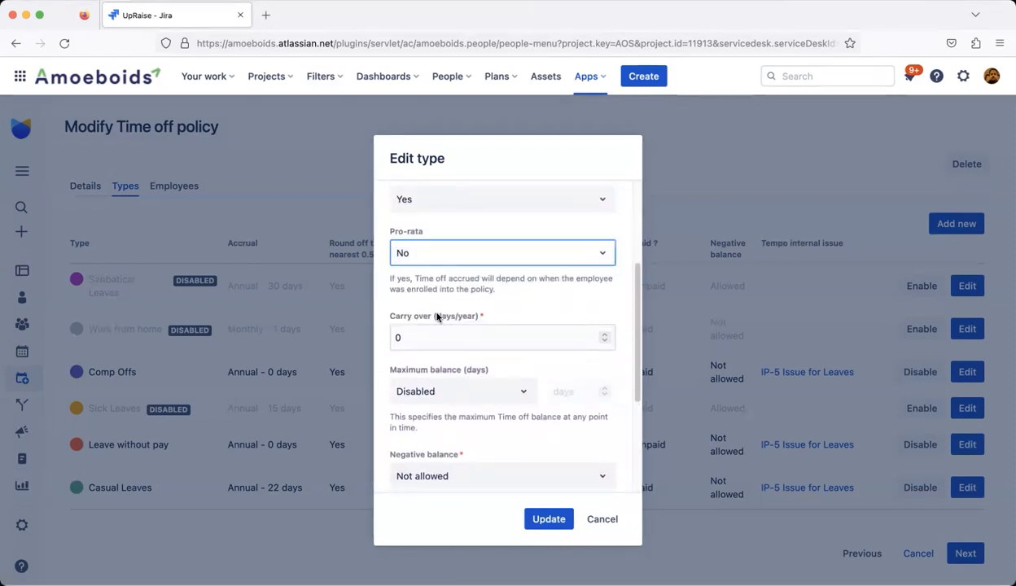
scroll(437, 318, up, 3)
scroll(437, 317, down, 3)
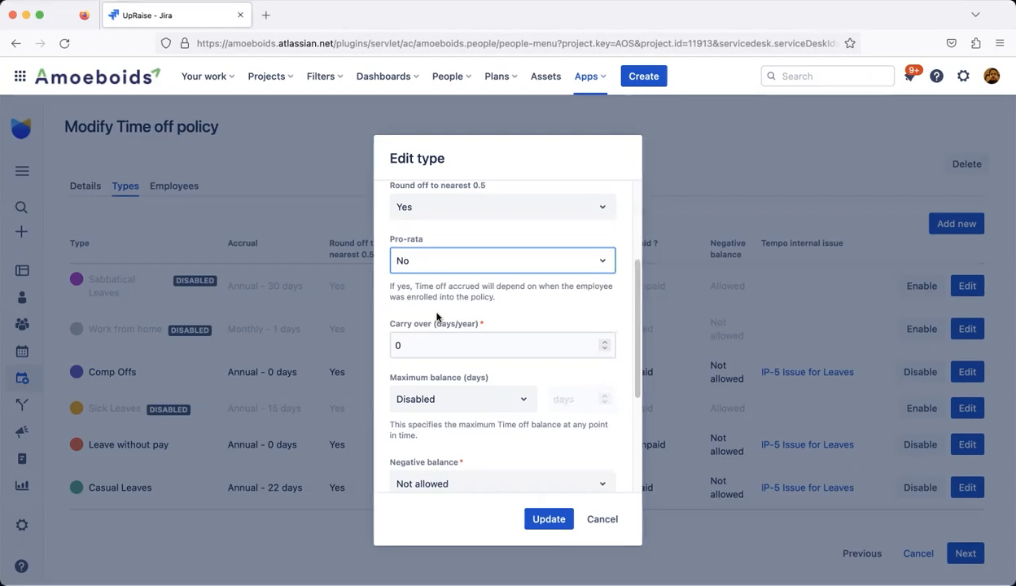
scroll(436, 317, down, 5)
scroll(438, 318, up, 10)
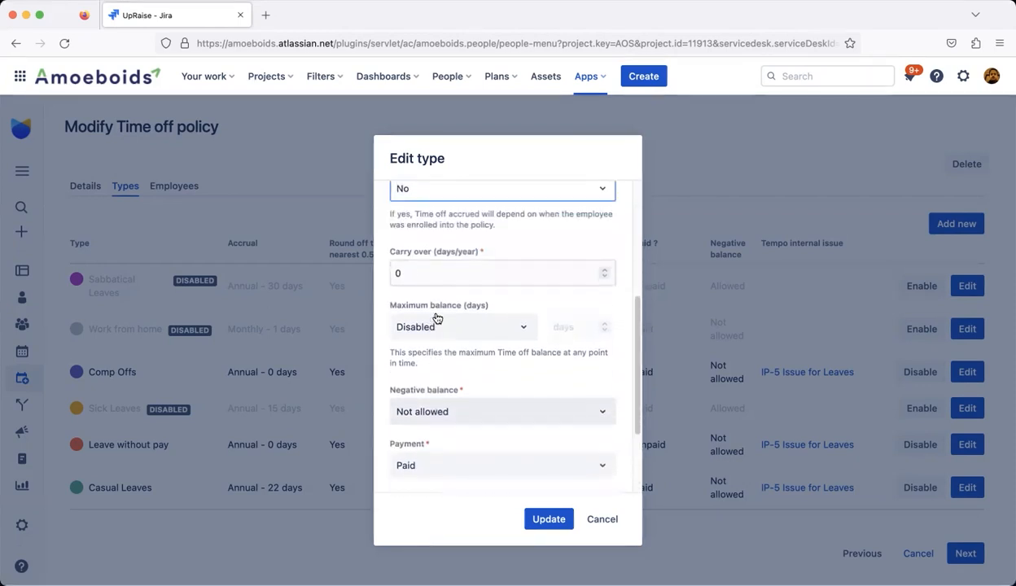
click(588, 517)
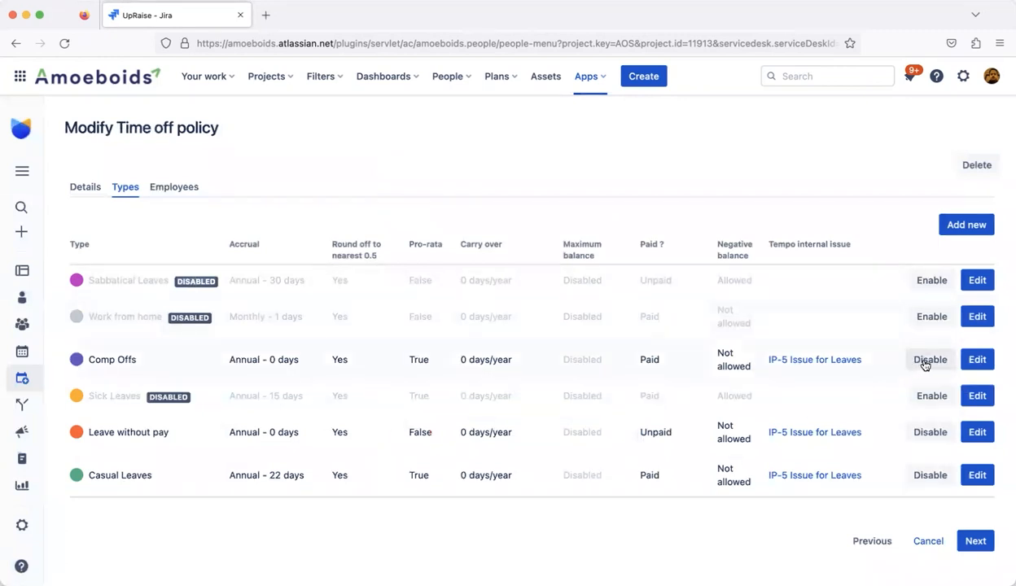
Examine the Work from home type, the policy's employees section and the renewal date in its details.
triple_click(126, 314)
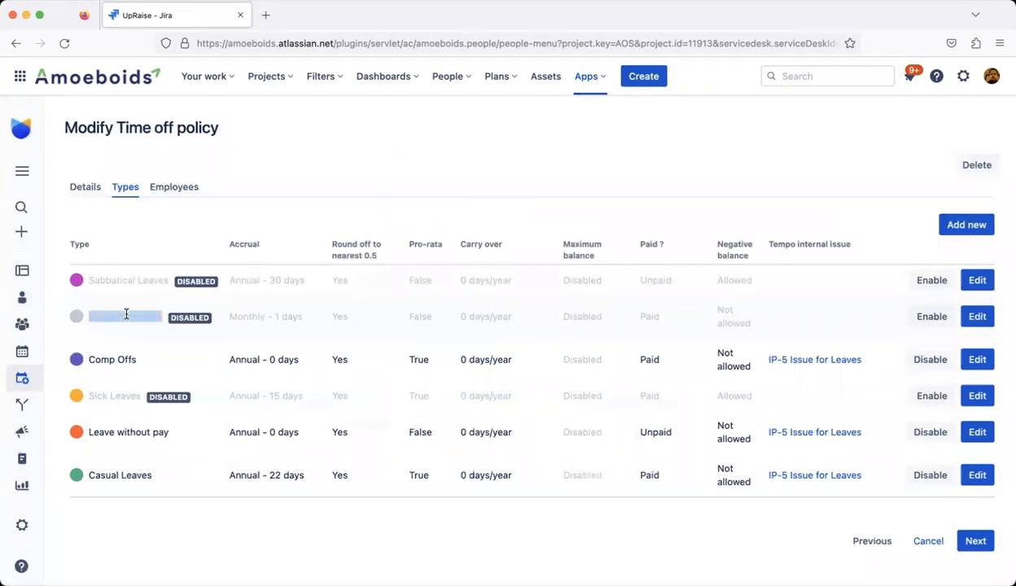
triple_click(142, 314)
click(194, 189)
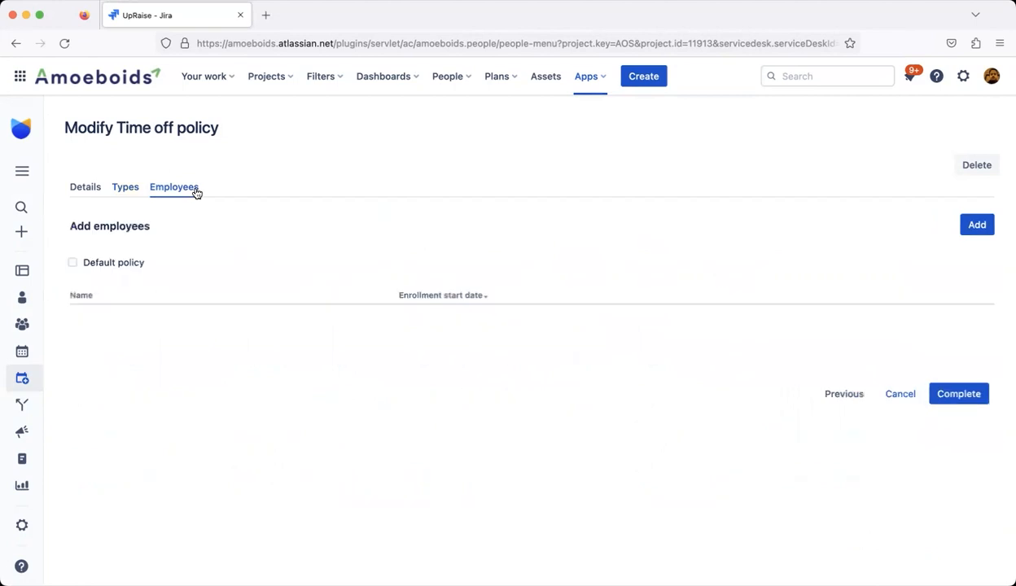
click(89, 187)
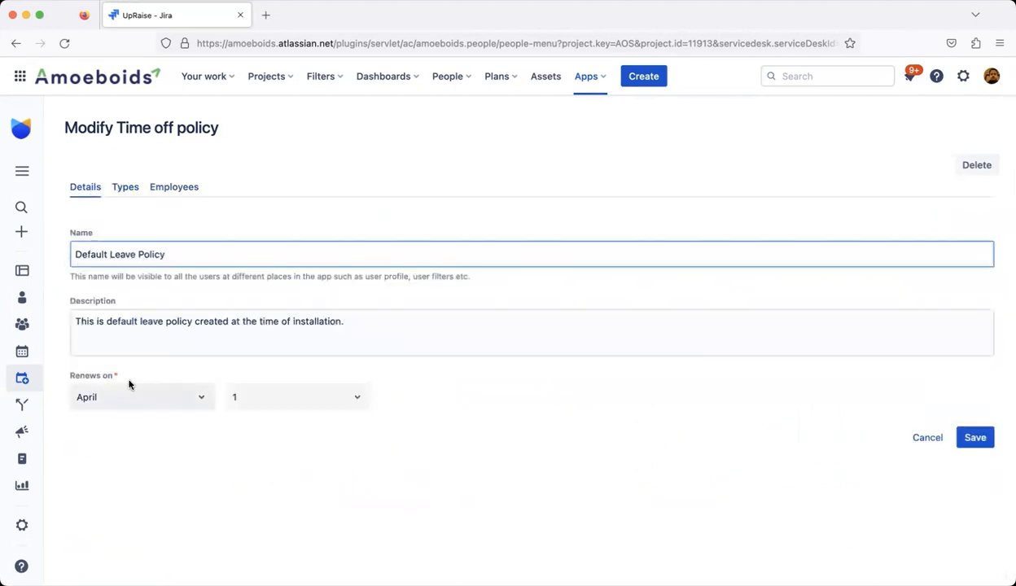
triple_click(91, 379)
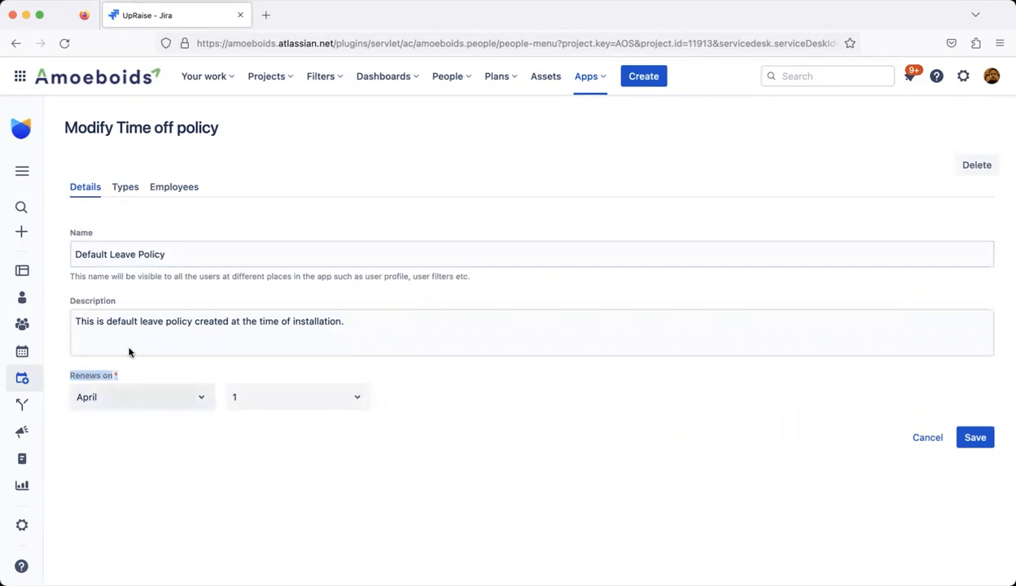
Examine the accrual and carry over values of the policy's types, including Work from home, Sabbatical Leaves and Comp Offs.
click(126, 188)
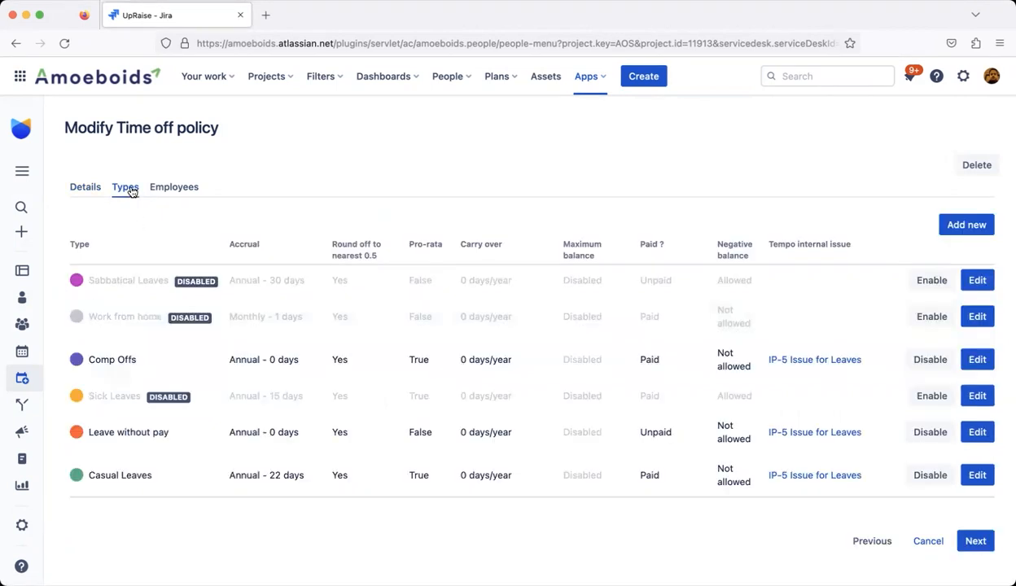
triple_click(261, 316)
triple_click(238, 279)
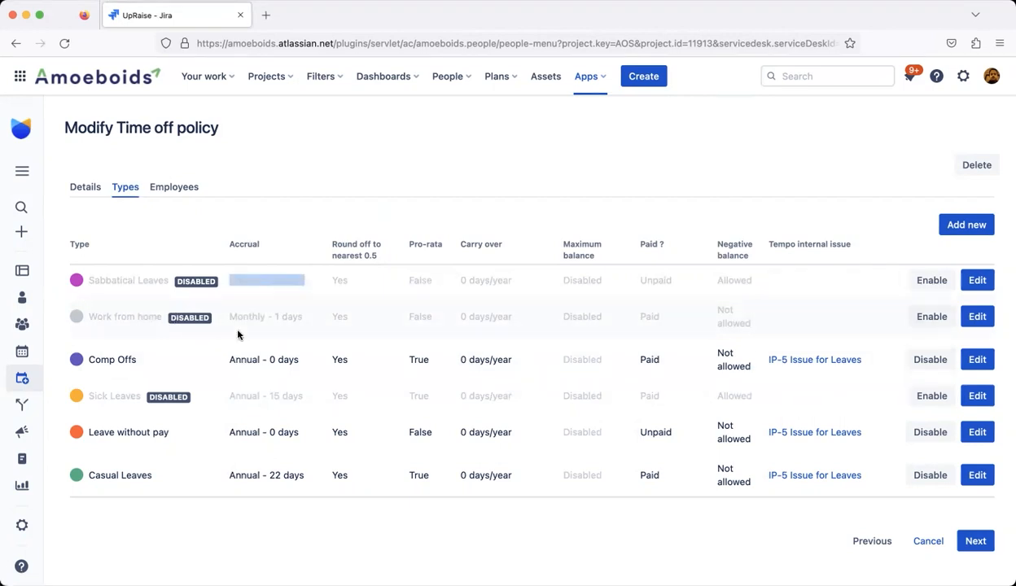
triple_click(232, 359)
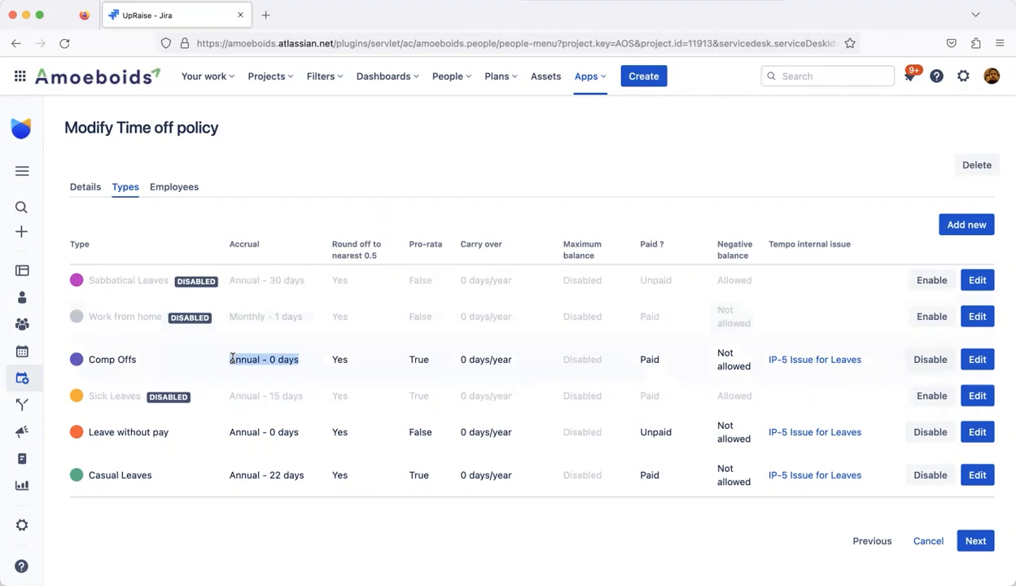
triple_click(245, 276)
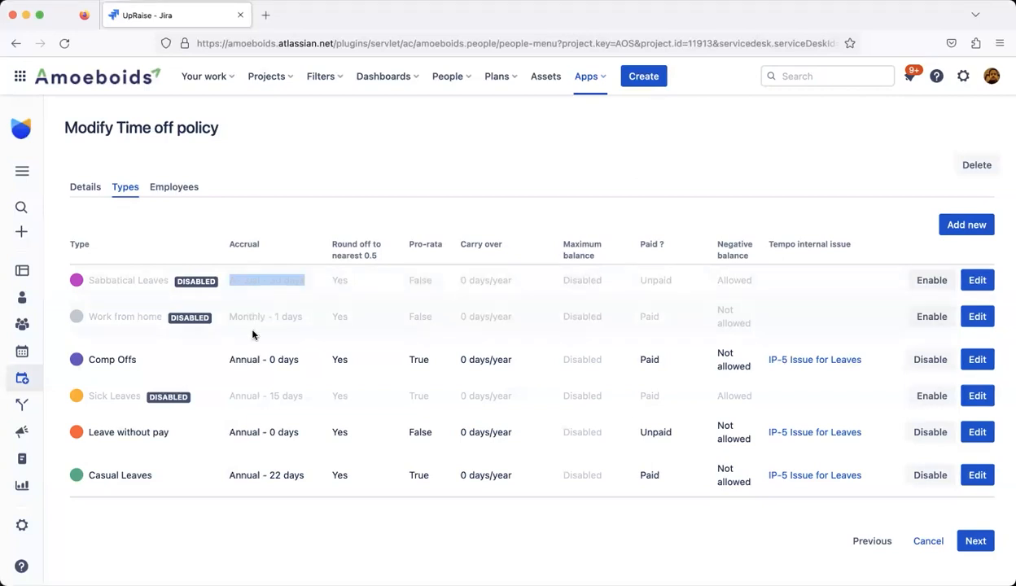
click(486, 291)
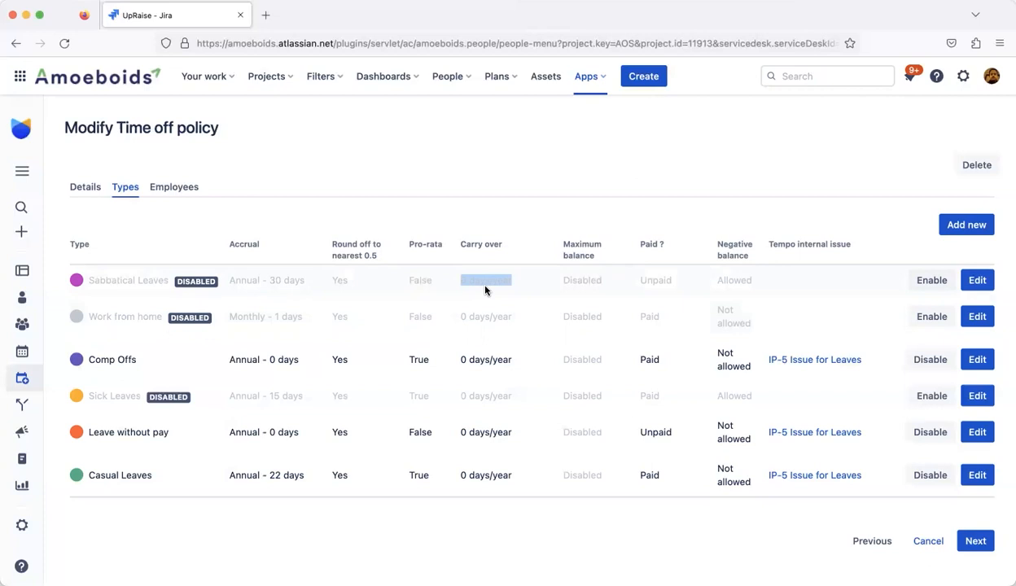
Recheck the policy's renewal date and types, and leave the policy without changes for the Time off management page.
click(84, 189)
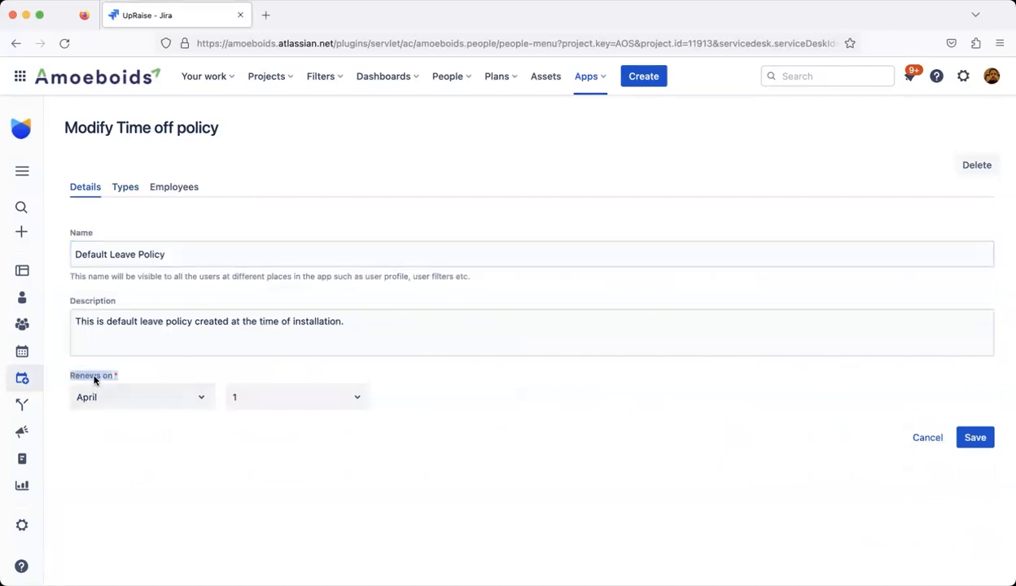
click(125, 189)
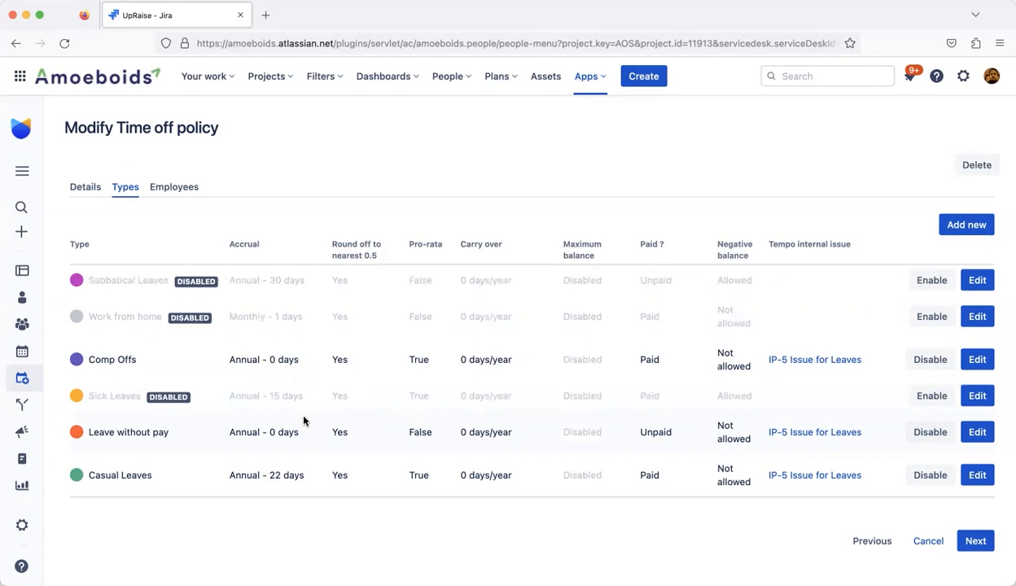
click(928, 542)
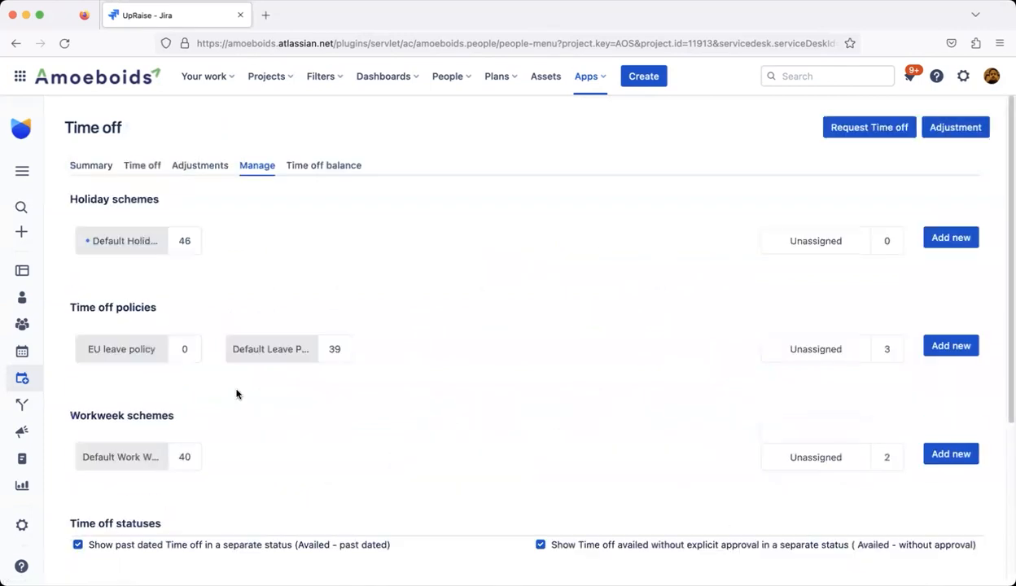